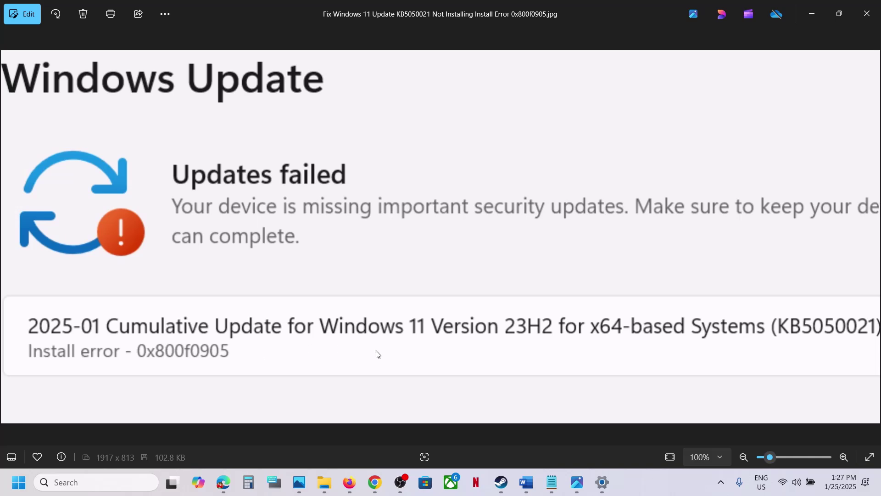
# Switch to Settings, pause Windows updates until 2/8/2025, and resume them.
pyautogui.click(602, 482)
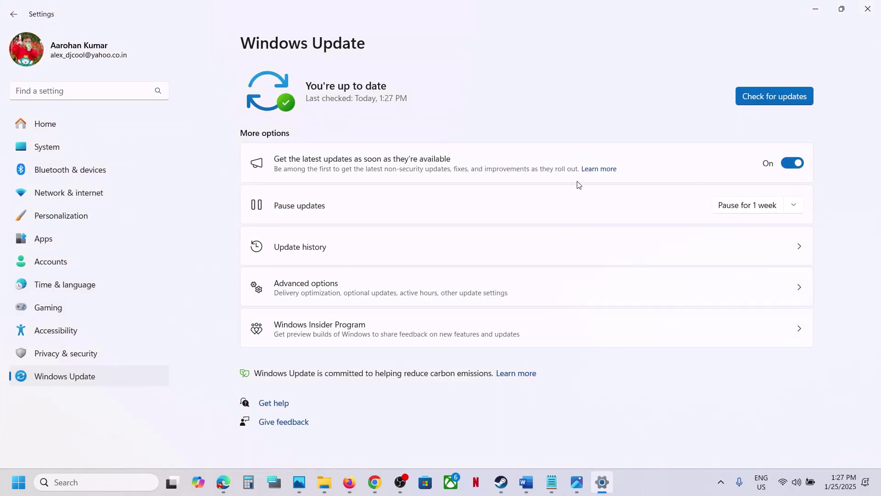
pyautogui.click(740, 206)
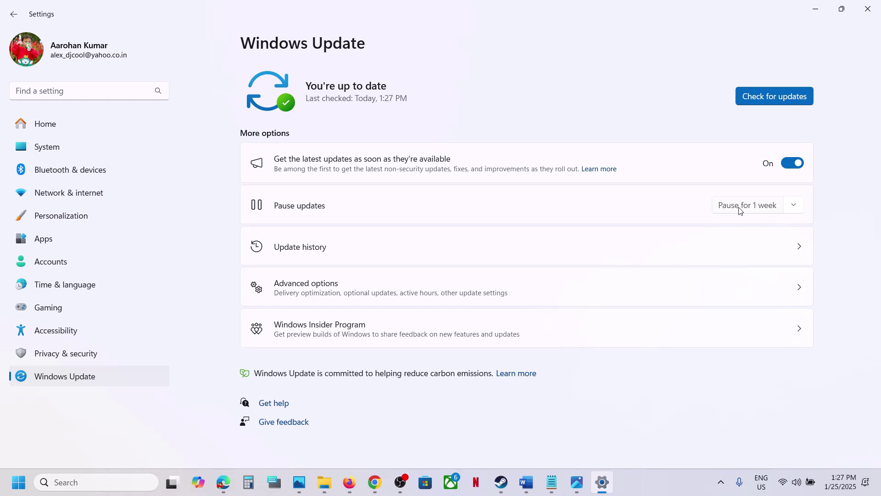
pyautogui.click(796, 208)
pyautogui.click(772, 227)
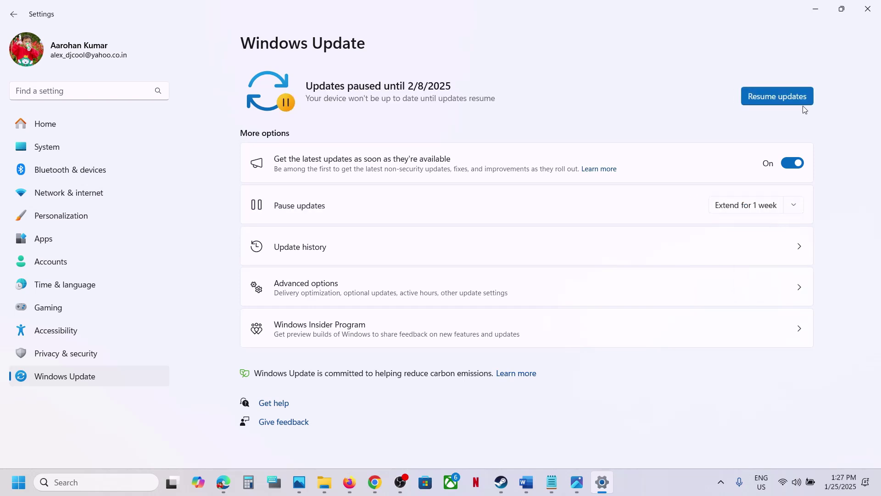
pyautogui.click(765, 98)
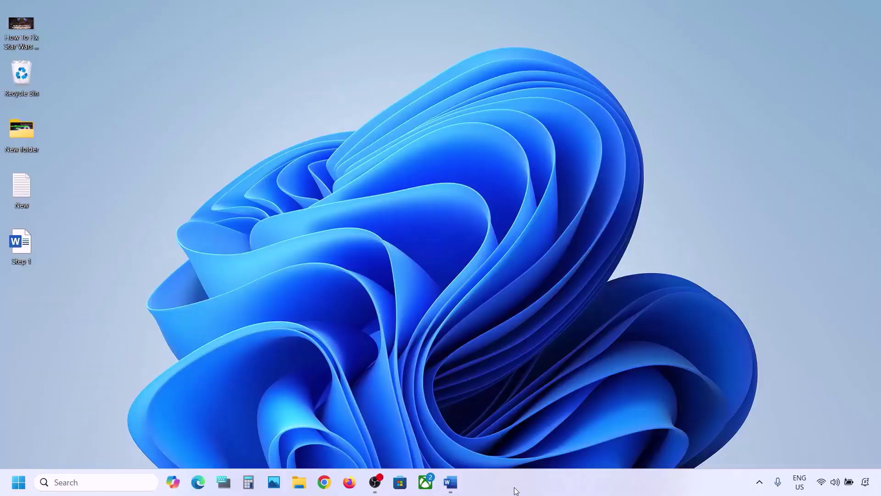
# Switch to the Word notes, highlight the Step 1 App Readiness instruction, and open the Services console.
pyautogui.click(451, 482)
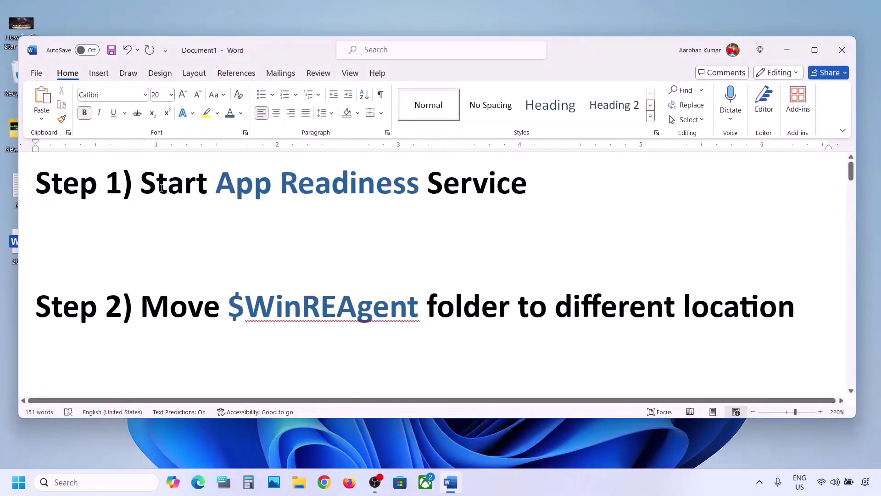
pyautogui.moveTo(291, 184); pyautogui.dragTo(527, 186)
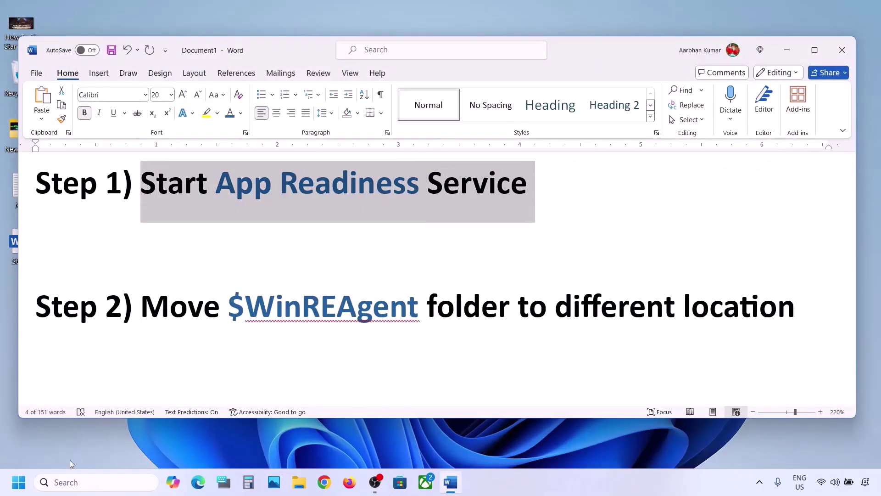
pyautogui.click(68, 478)
pyautogui.write('services')
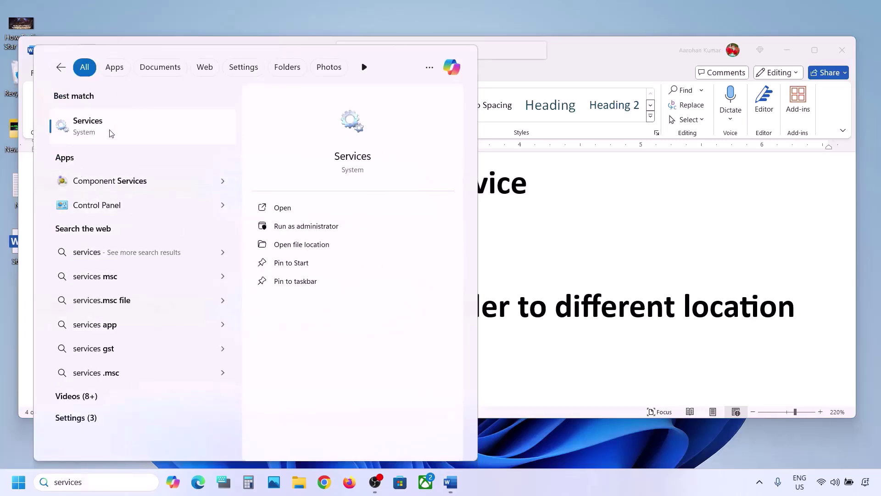
pyautogui.click(155, 122)
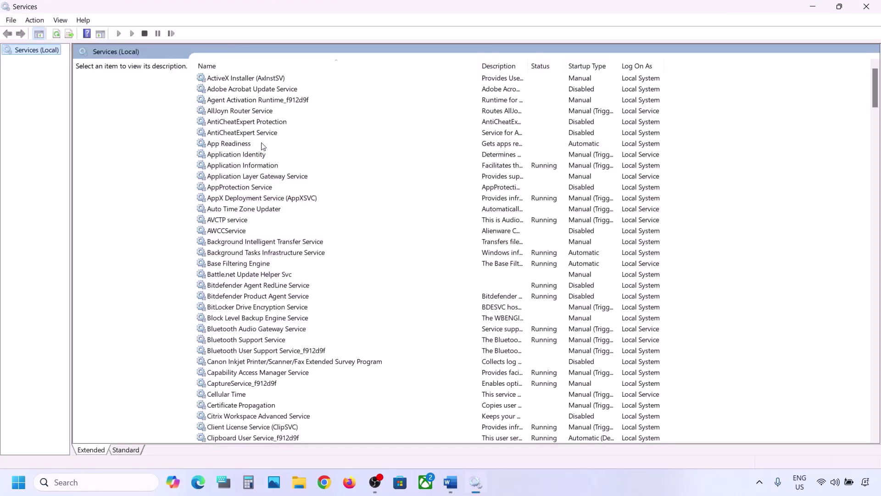
# Set the App Readiness service's startup type to Automatic and start the service.
pyautogui.click(250, 145)
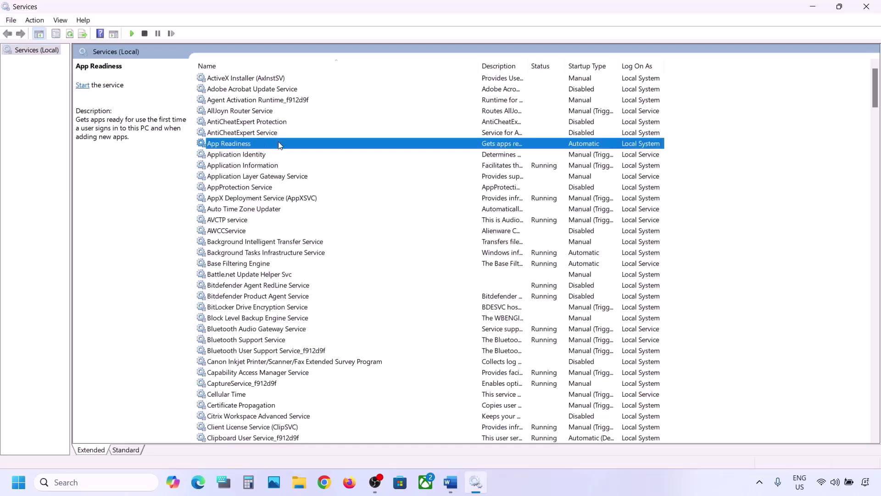
pyautogui.doubleClick(274, 145)
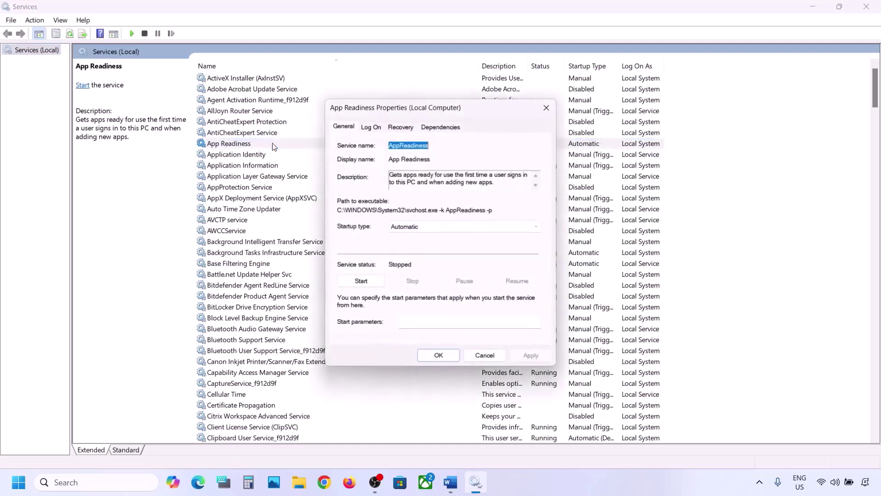
pyautogui.click(408, 229)
pyautogui.click(404, 244)
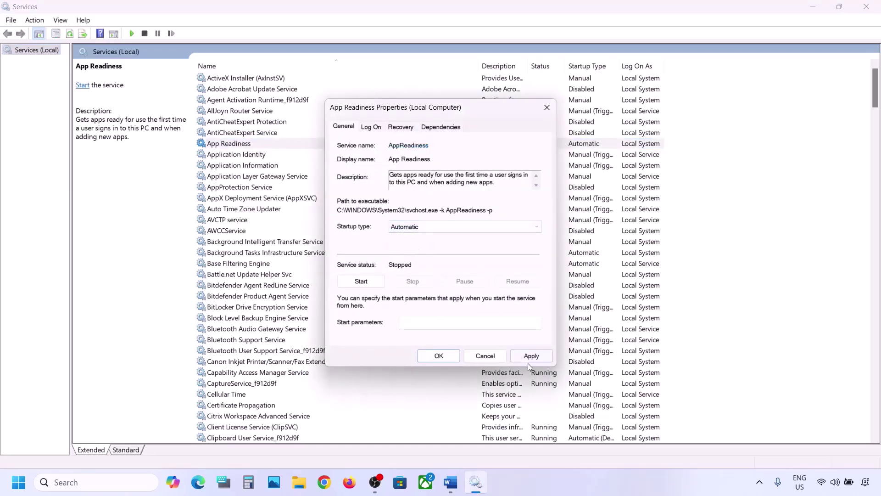
pyautogui.click(530, 357)
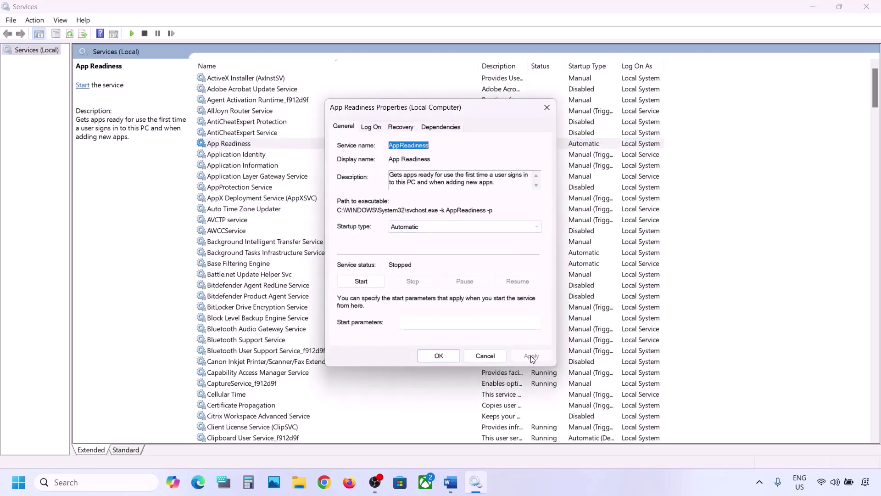
pyautogui.click(362, 282)
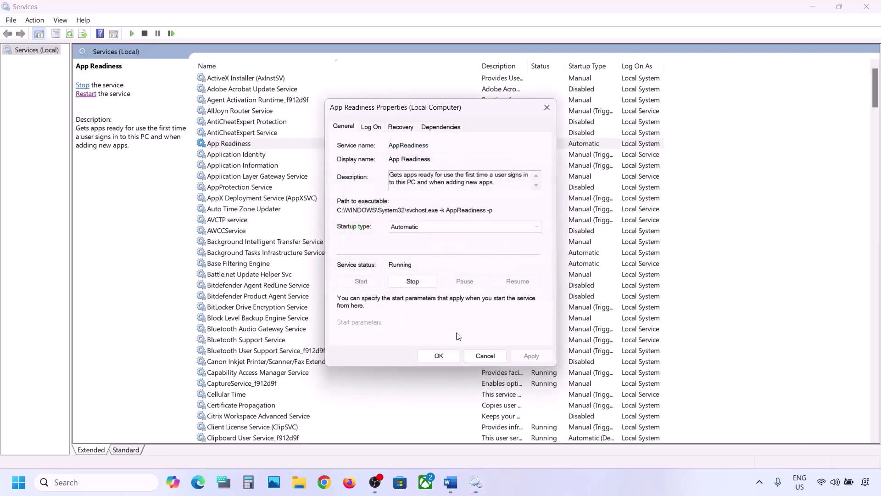
pyautogui.click(440, 356)
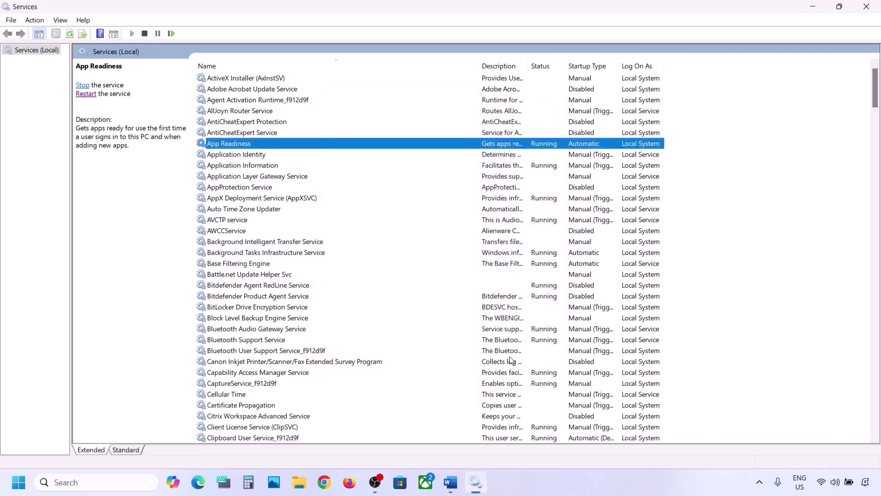
# Highlight $WinREAgent in the Word notes' Step 2, and locate that folder on the OS (C:) drive in File Explorer.
pyautogui.click(450, 483)
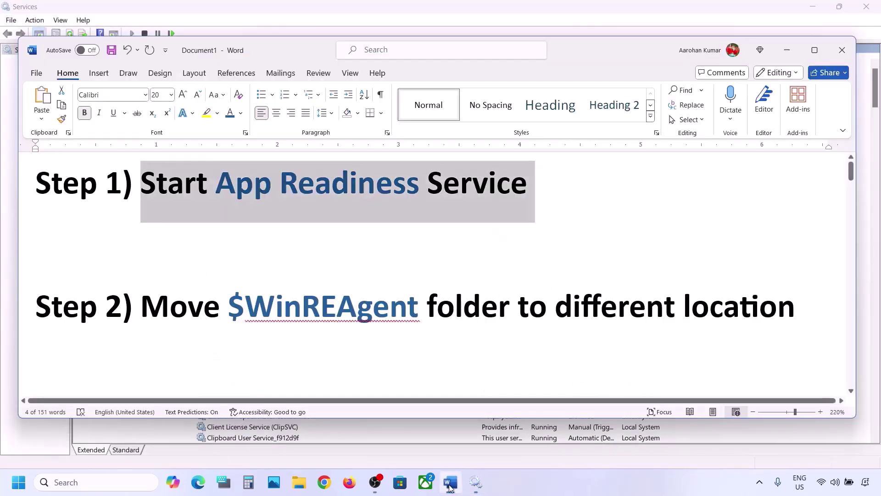
pyautogui.doubleClick(234, 304)
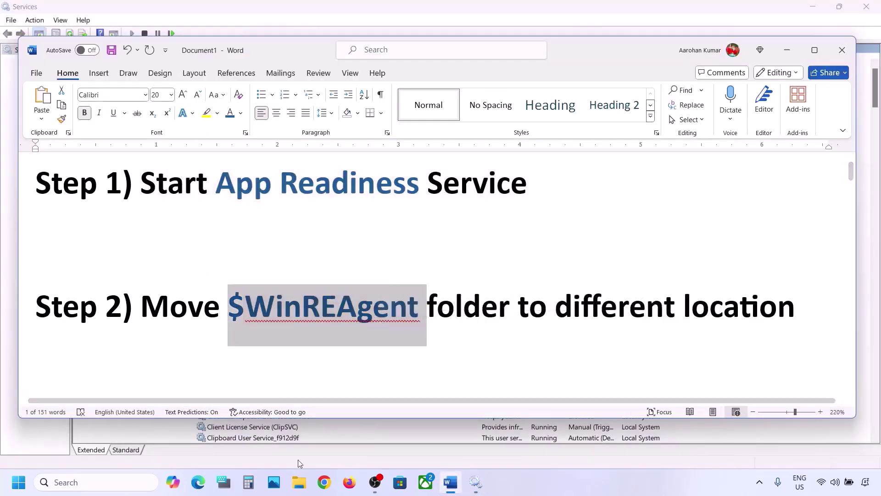
pyautogui.click(299, 482)
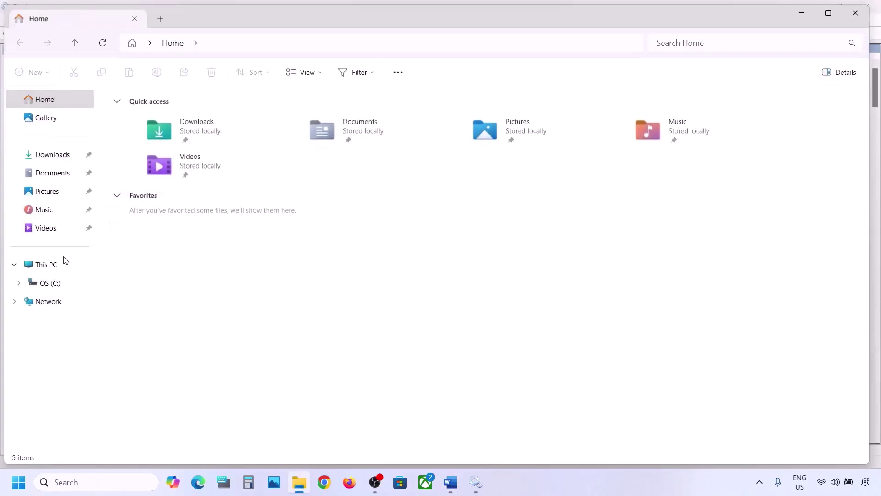
pyautogui.click(51, 265)
pyautogui.click(178, 129)
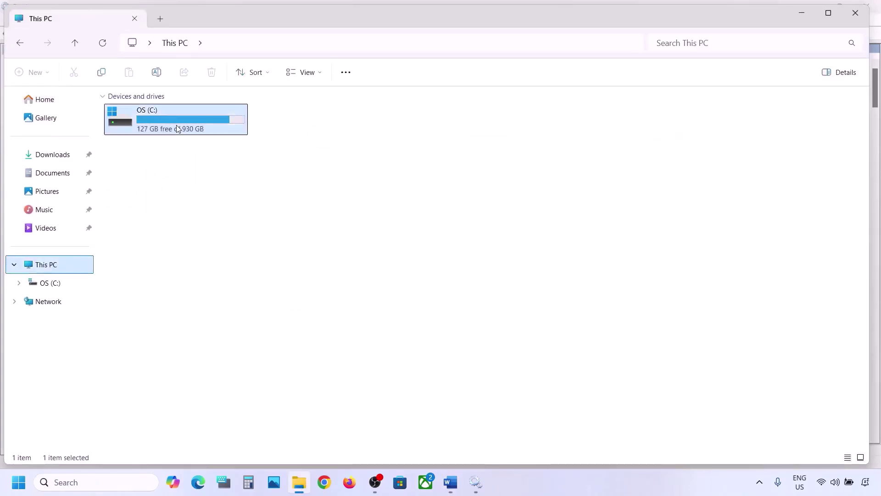
pyautogui.doubleClick(178, 129)
pyautogui.click(151, 168)
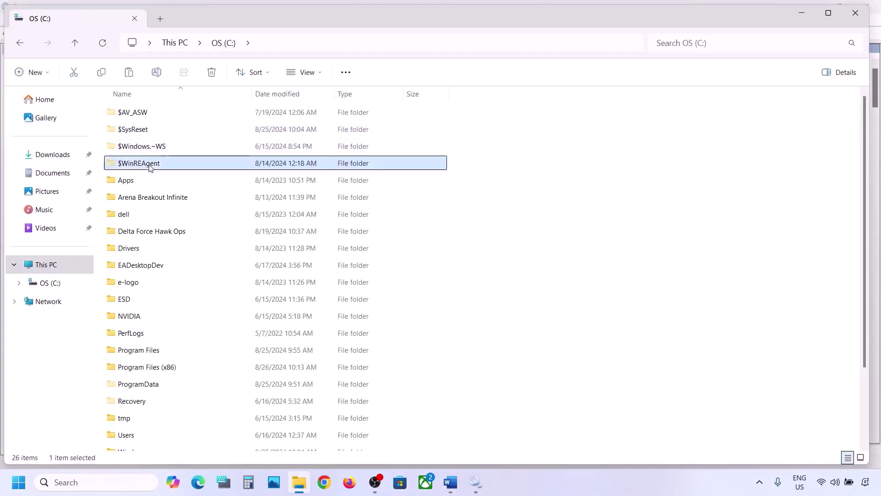
pyautogui.moveTo(156, 168)
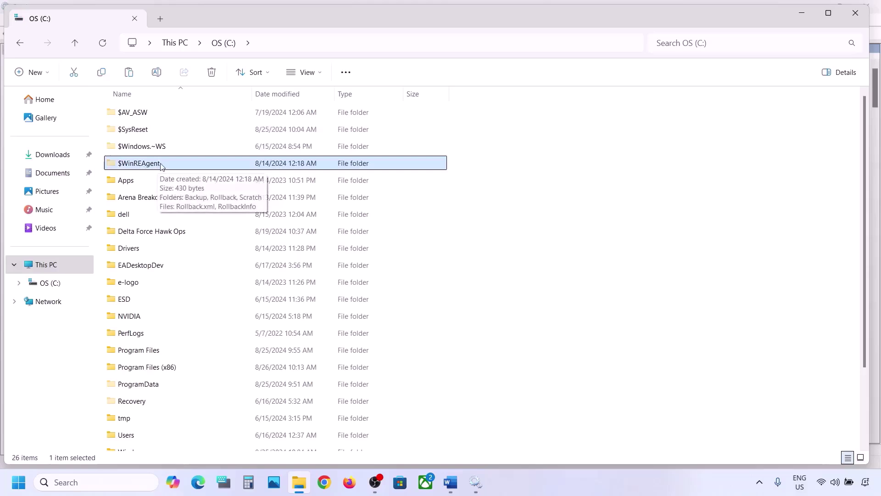
# Check File Explorer's Hidden items display setting and return to the $WinREAgent folder.
pyautogui.click(304, 72)
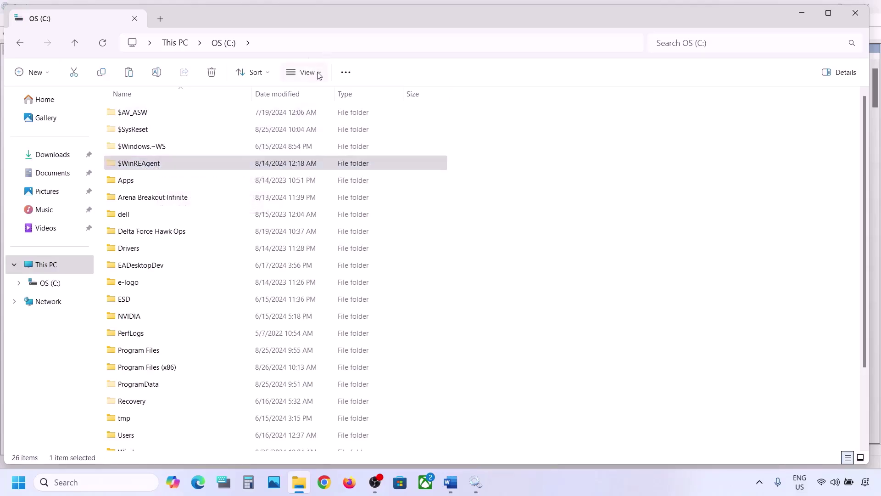
pyautogui.moveTo(326, 289)
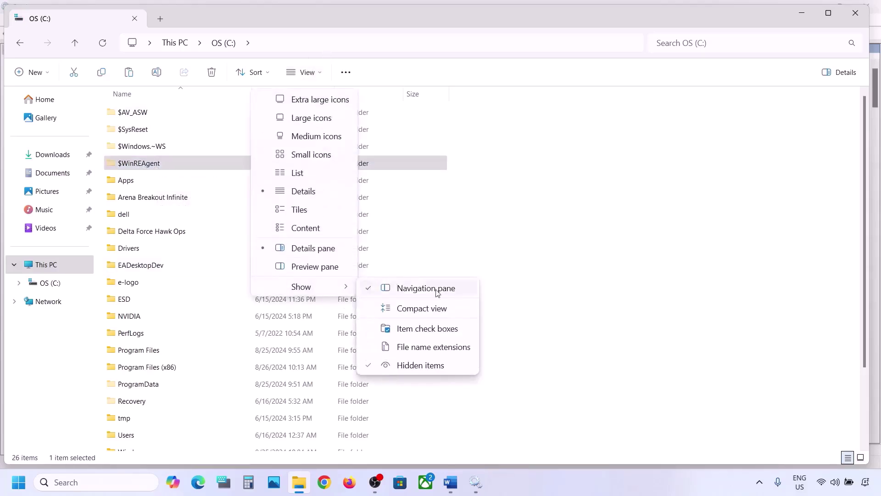
pyautogui.click(156, 167)
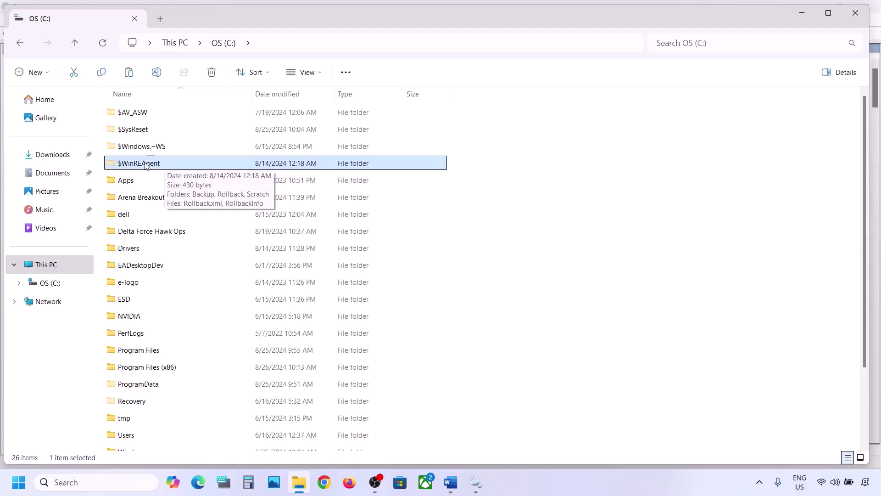
# Copy the $WinREAgent folder from the C: drive to the desktop.
pyautogui.rightClick(146, 165)
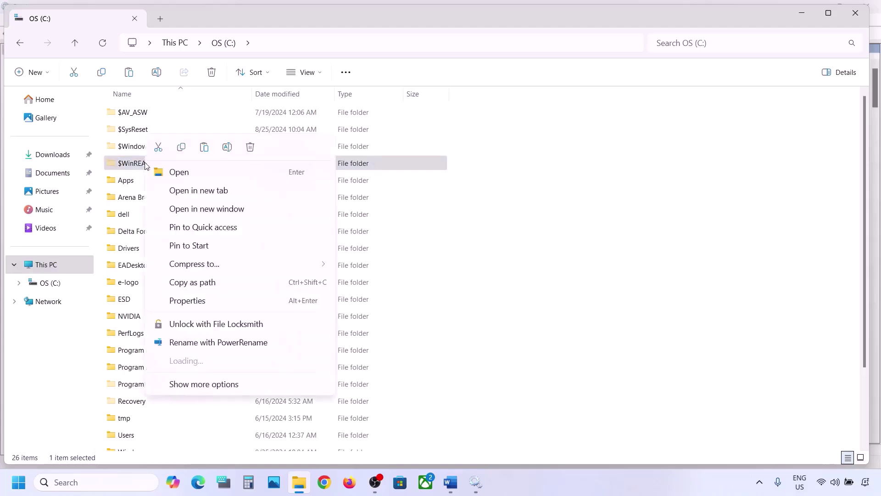
pyautogui.click(182, 147)
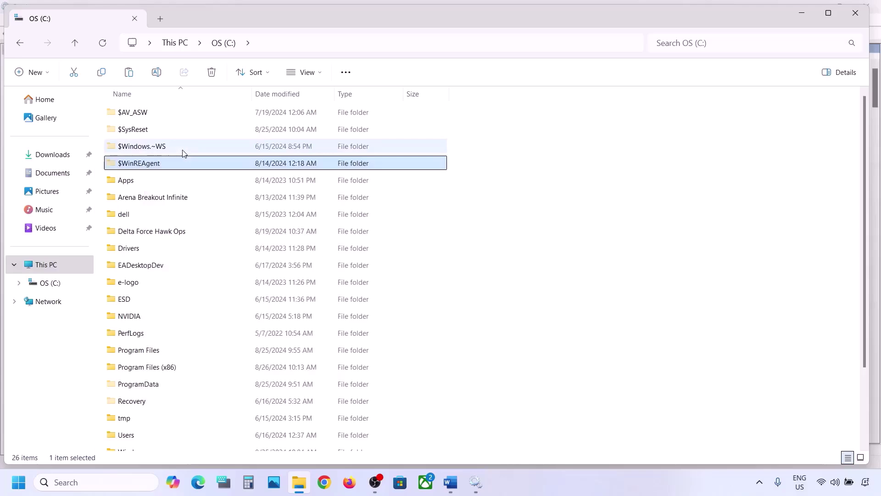
pyautogui.press('super+d')
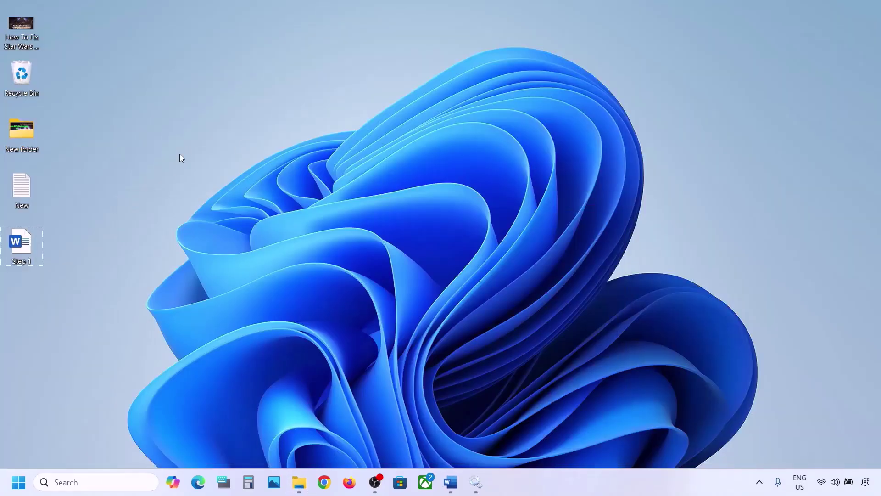
pyautogui.hotkey('ctrl', 'v')
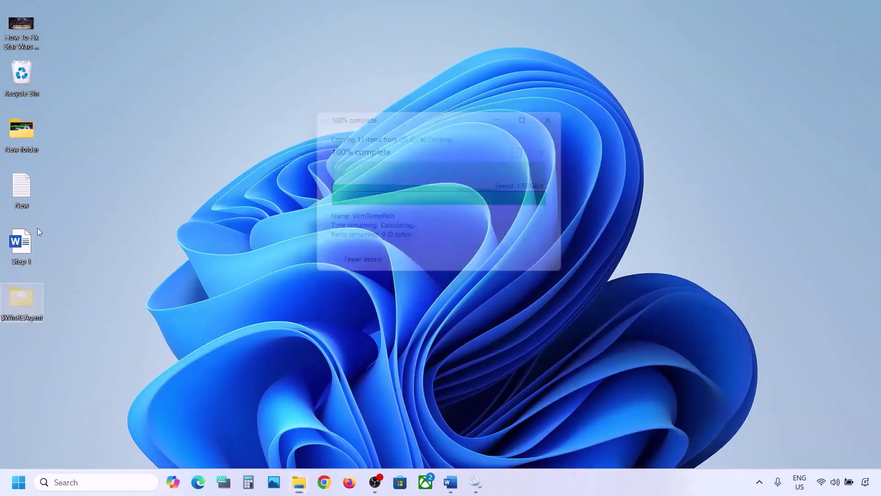
# Delete the original $WinREAgent folder from the OS (C:) drive.
pyautogui.click(301, 478)
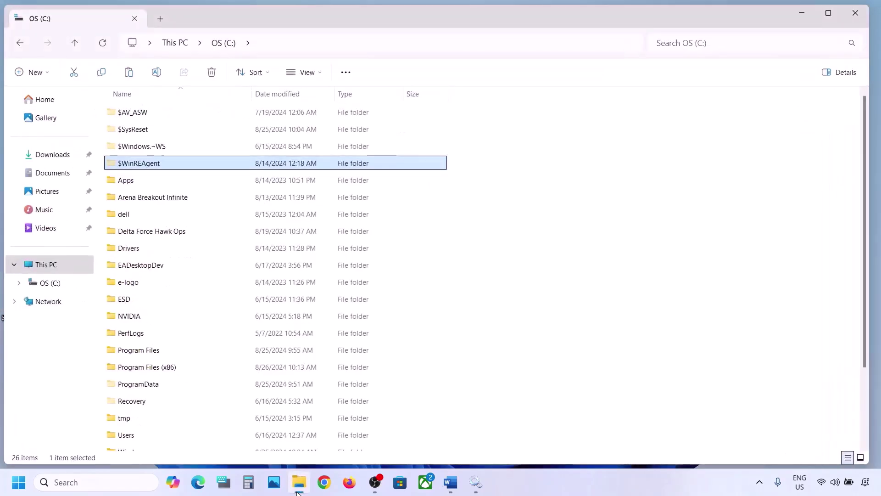
pyautogui.rightClick(140, 164)
pyautogui.click(246, 148)
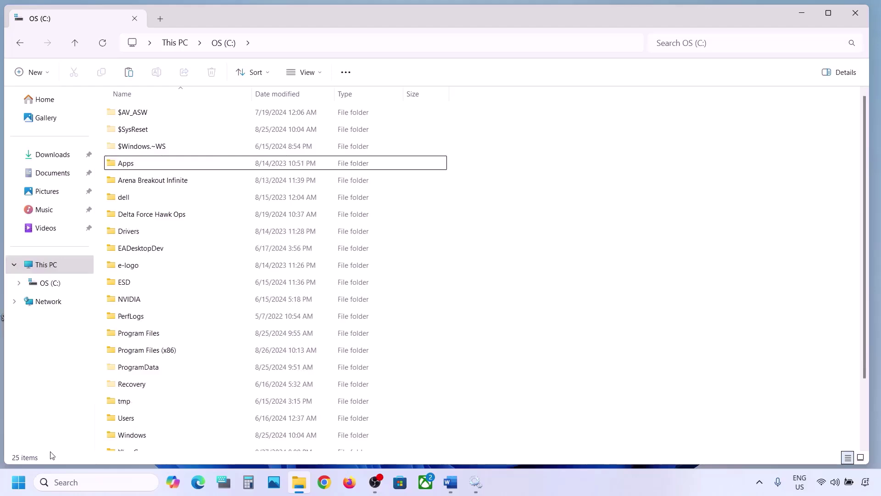
# View the Windows Update page in Settings, and minimize the Settings and File Explorer windows.
pyautogui.press('super+i')
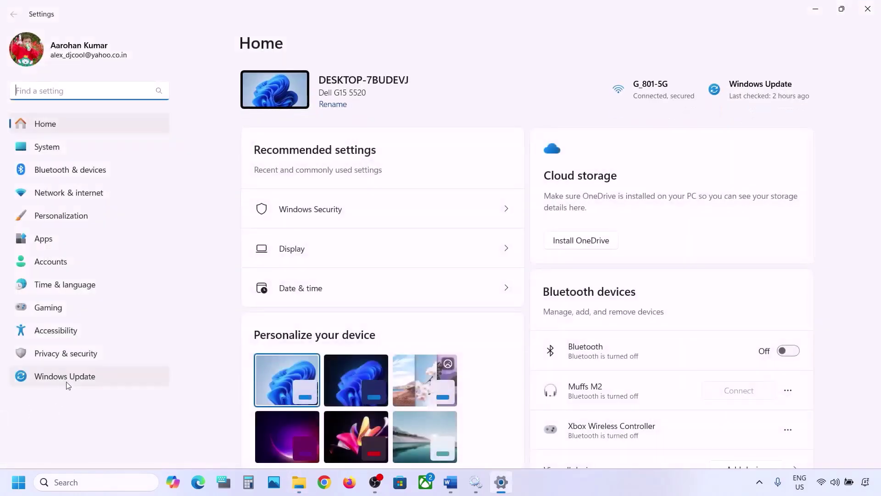
pyautogui.click(67, 377)
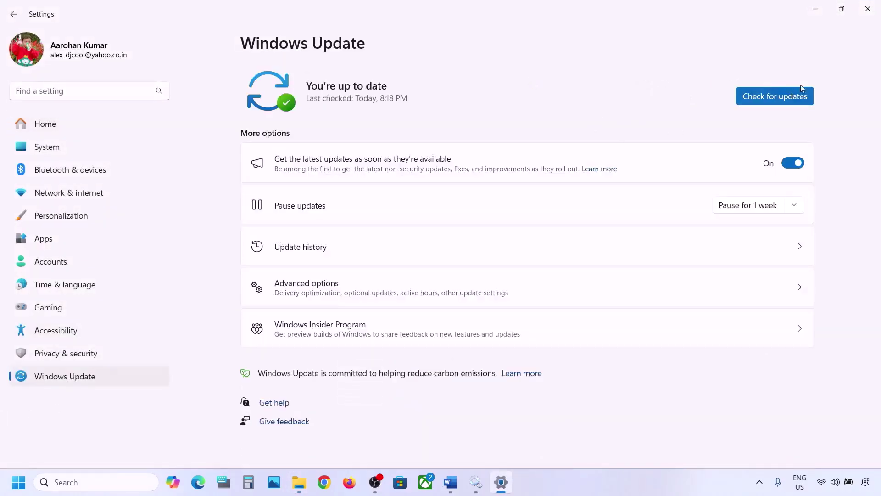
pyautogui.click(824, 8)
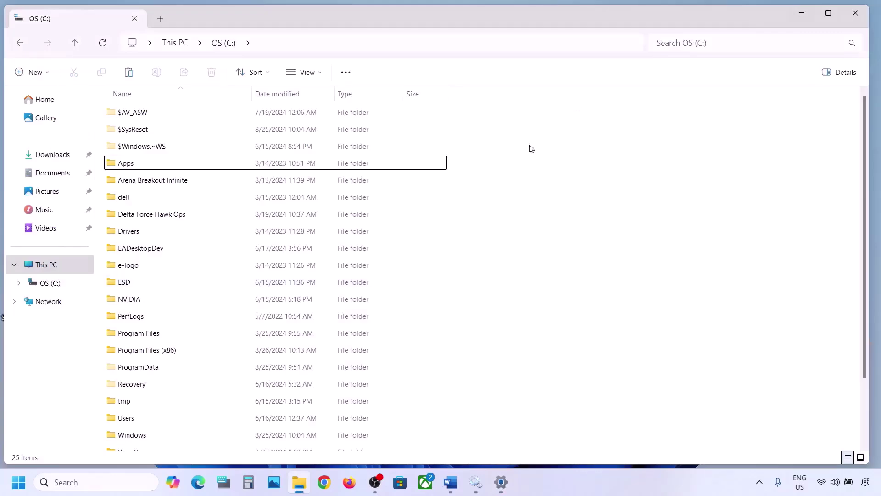
pyautogui.click(802, 16)
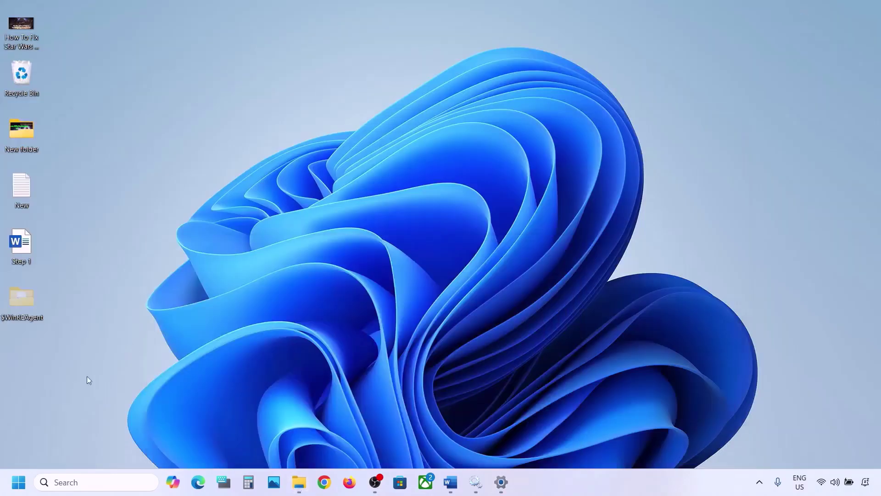
# Restart the computer.
pyautogui.click(1, 493)
pyautogui.click(338, 442)
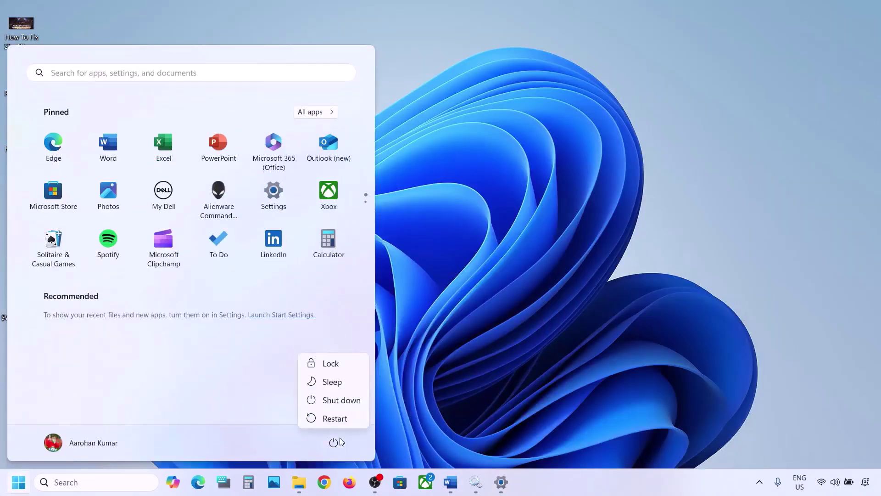
pyautogui.click(352, 419)
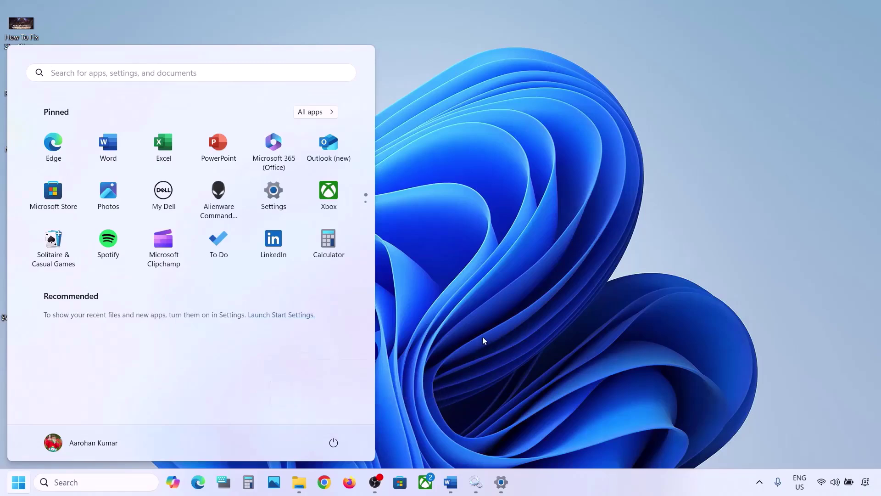
# Move the $WinREAgent folder from the desktop back to the OS (C:) drive, and minimize File Explorer.
pyautogui.click(483, 337)
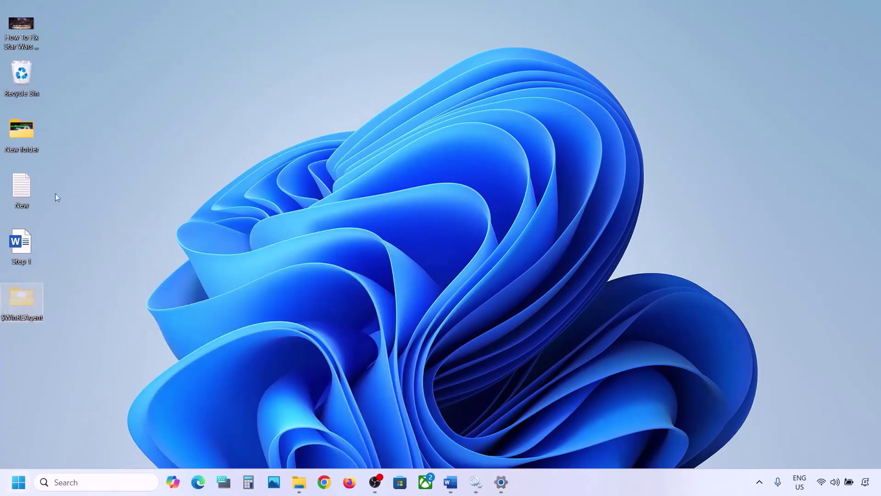
pyautogui.rightClick(20, 295)
pyautogui.click(37, 307)
pyautogui.click(301, 485)
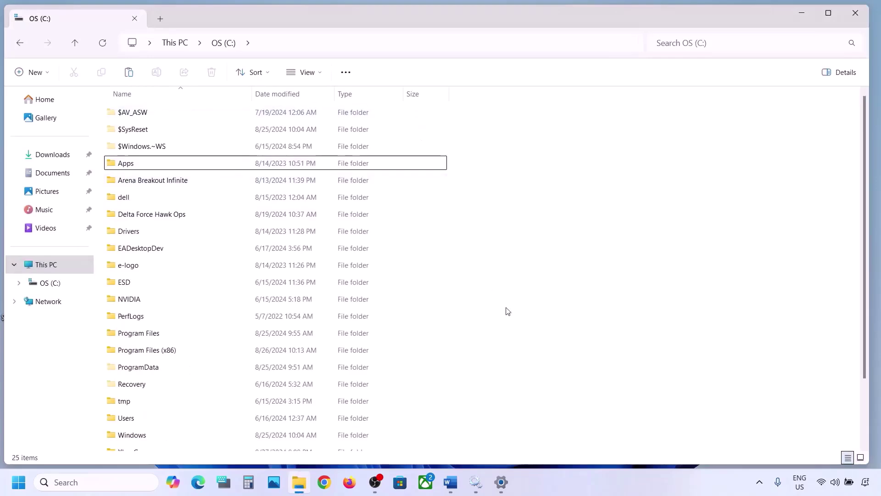
pyautogui.hotkey('ctrl', 'v')
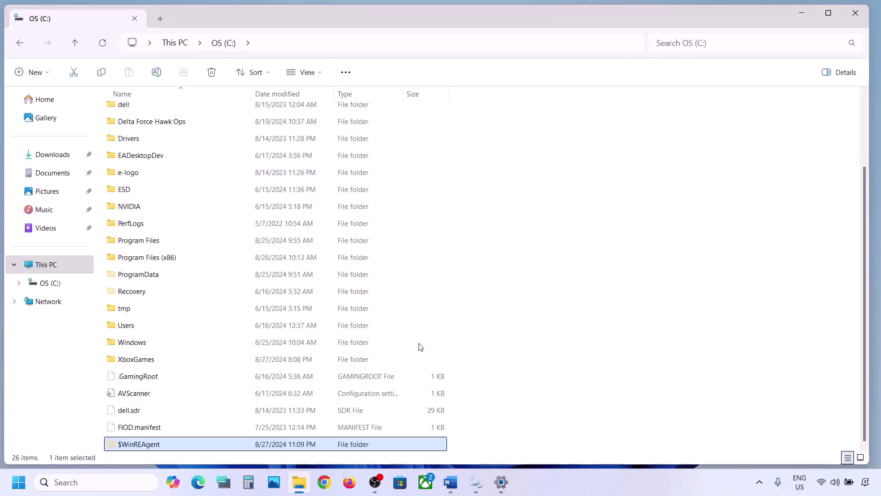
pyautogui.click(791, 19)
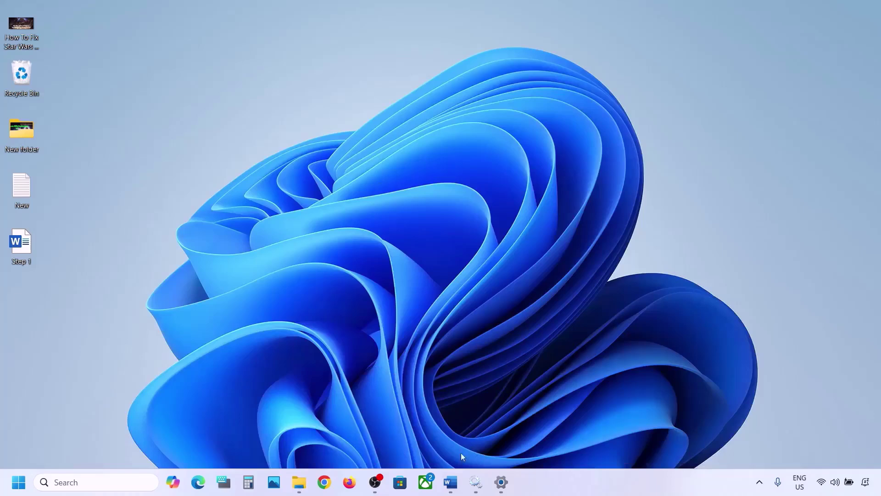
# Switch to the Word document and highlight the Step 3 heading text "Run Update Troubleshooter".
pyautogui.click(450, 482)
pyautogui.scroll(-1, 279, 269)
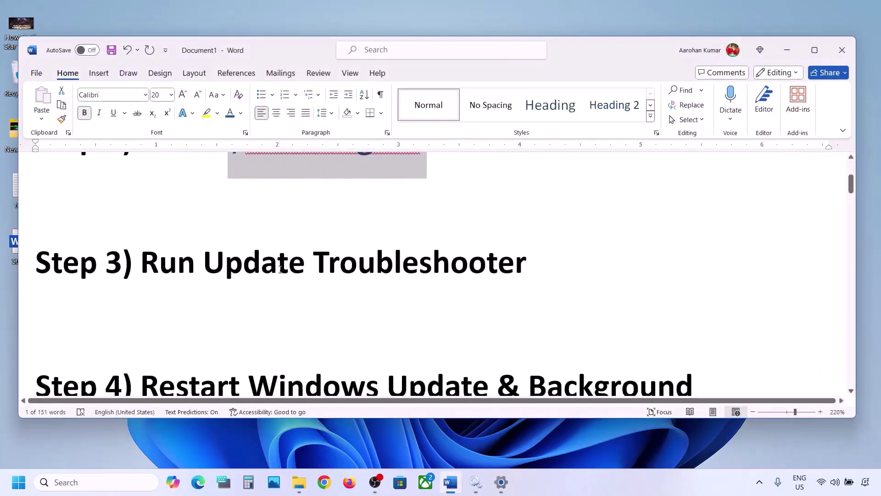
pyautogui.moveTo(162, 258); pyautogui.dragTo(508, 244)
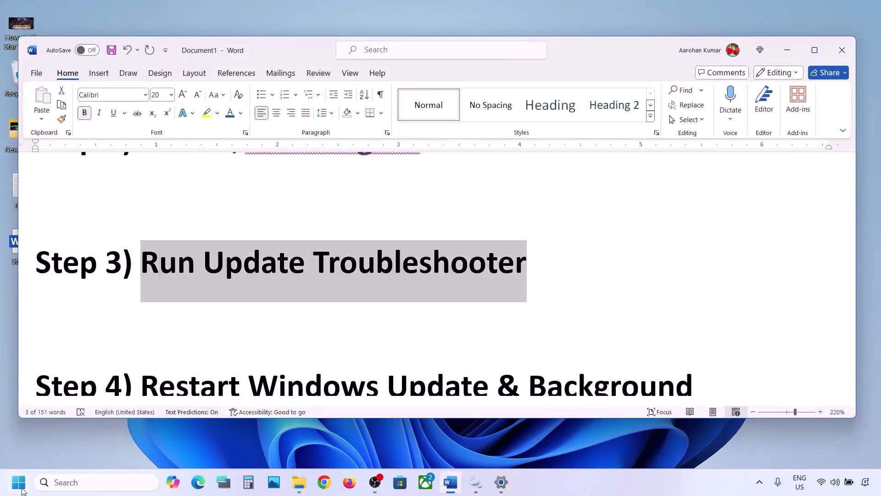
# Run the Windows Update troubleshooter from the Other troubleshooters page in the System settings.
pyautogui.click(21, 490)
pyautogui.click(276, 192)
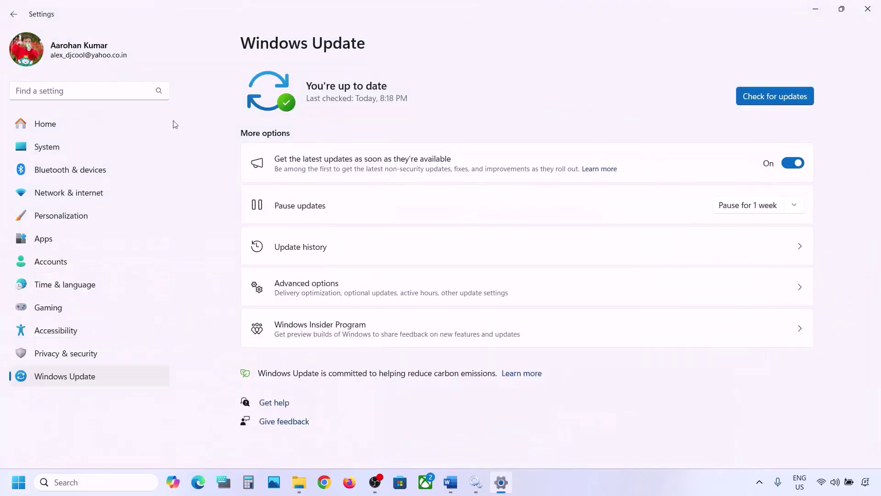
pyautogui.click(81, 148)
pyautogui.scroll(-5, 330, 222)
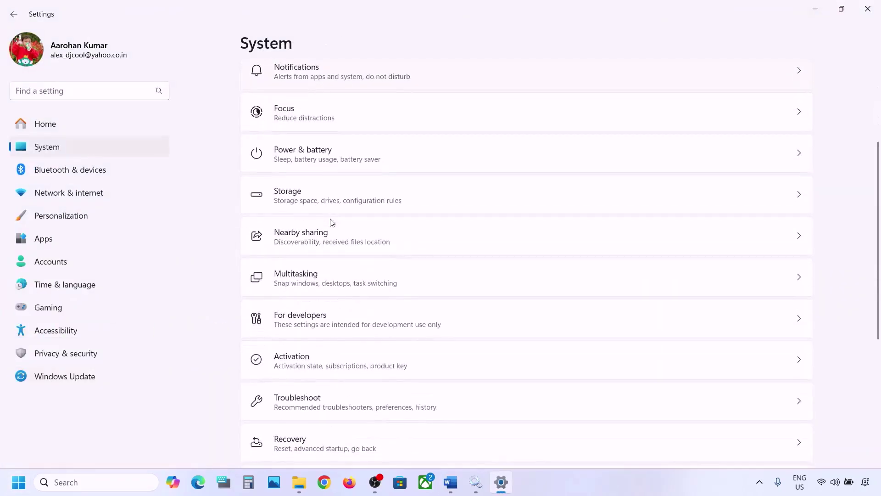
pyautogui.click(307, 334)
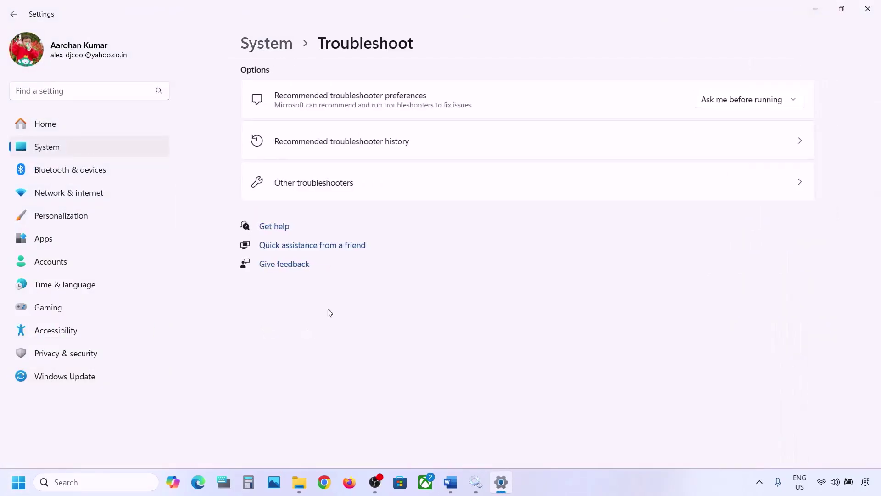
pyautogui.click(313, 191)
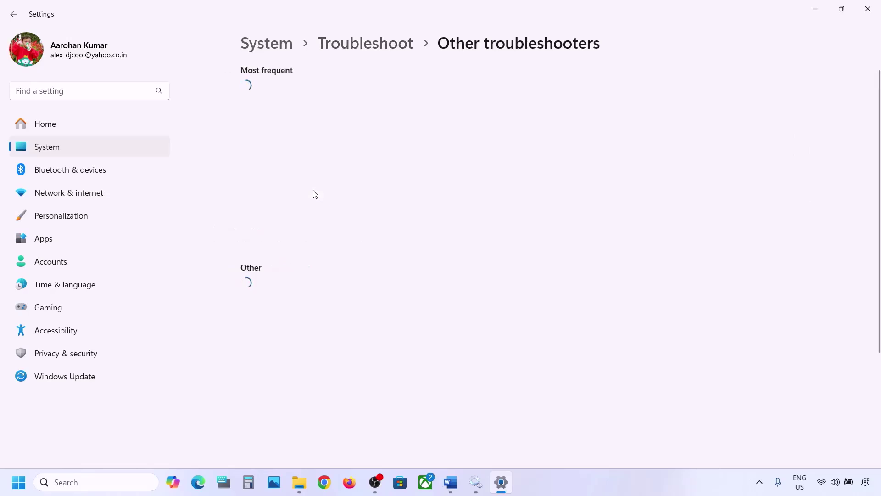
pyautogui.scroll(-1, 315, 194)
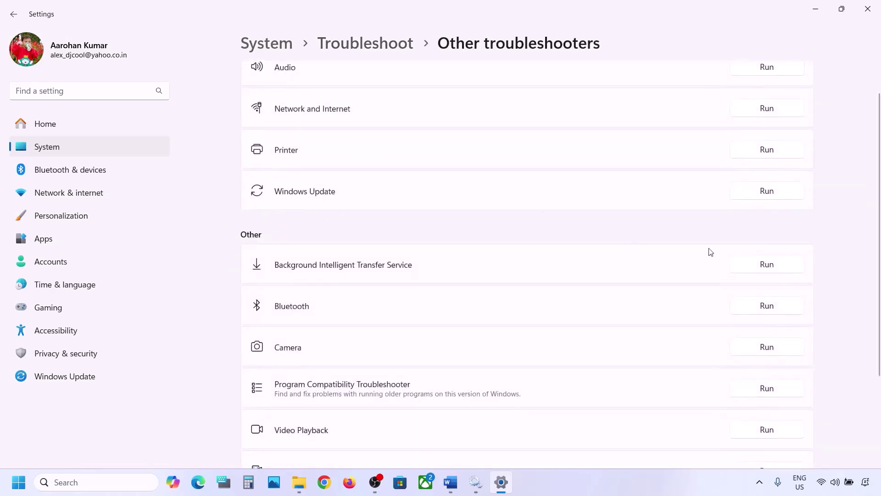
pyautogui.click(768, 192)
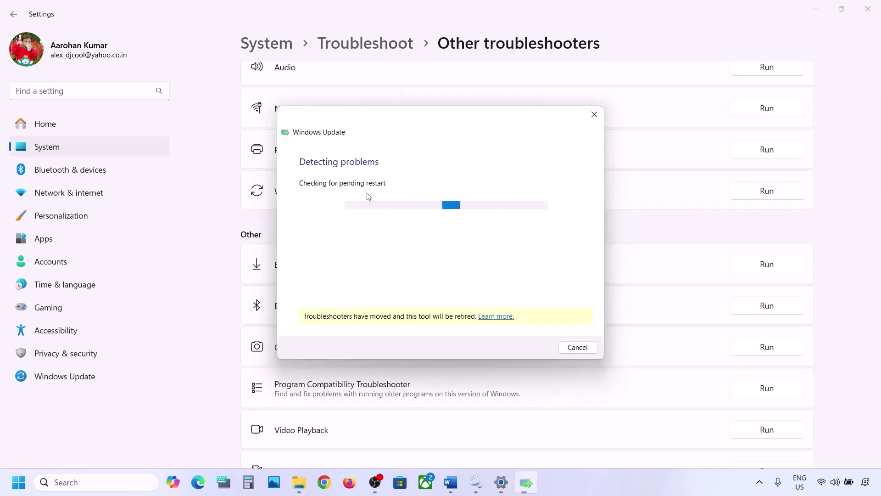
# Return to the Word document and highlight the Step 4 text on restarting Windows Update and Background Intelligent Transfer Service.
pyautogui.click(450, 483)
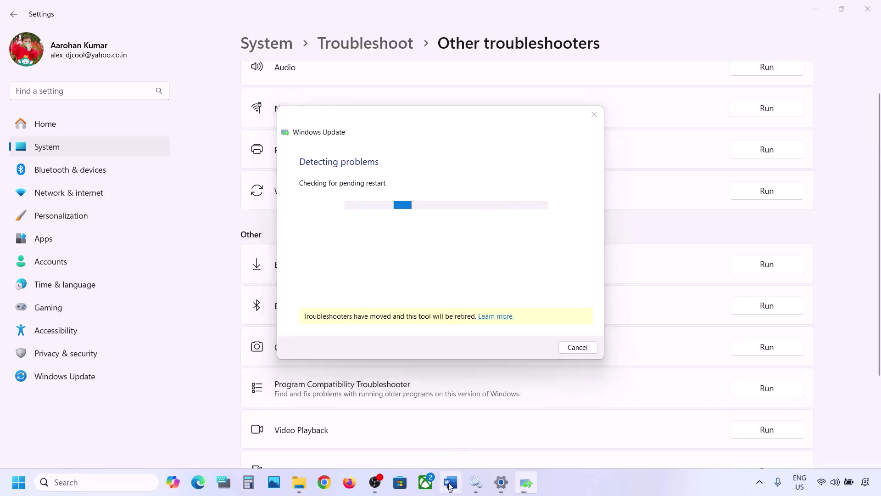
pyautogui.scroll(-3, 316, 296)
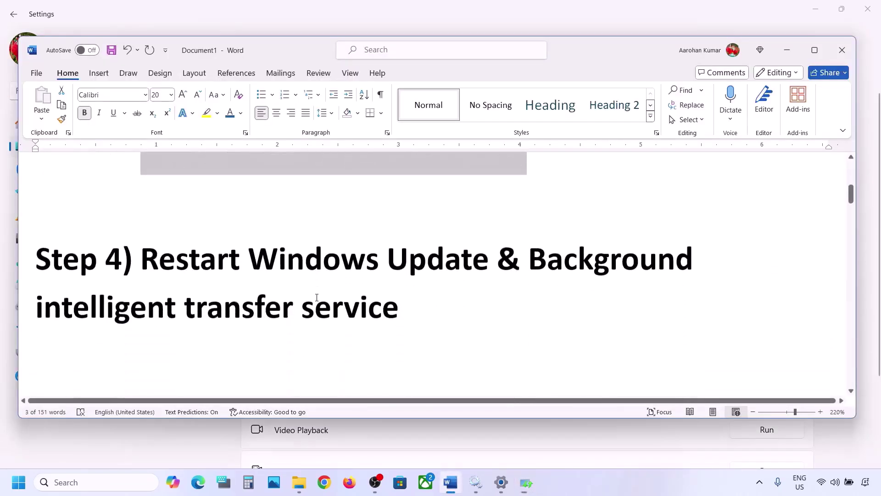
pyautogui.moveTo(145, 257); pyautogui.dragTo(378, 299)
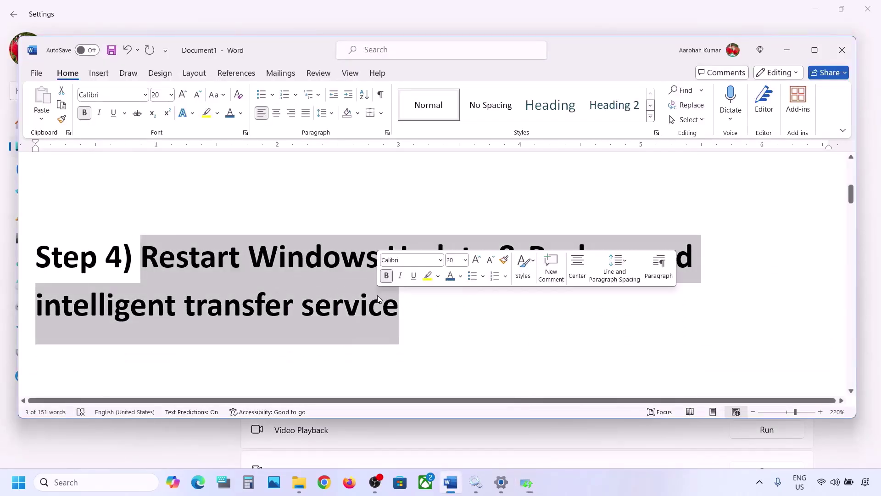
# Search Windows for "services" and open the Services console.
pyautogui.click(81, 479)
pyautogui.write('servic')
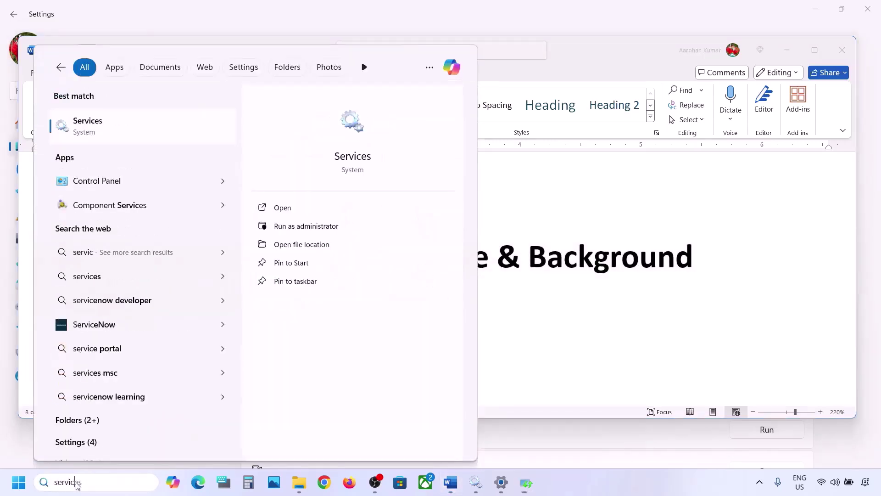
pyautogui.write('es')
pyautogui.press('Return')
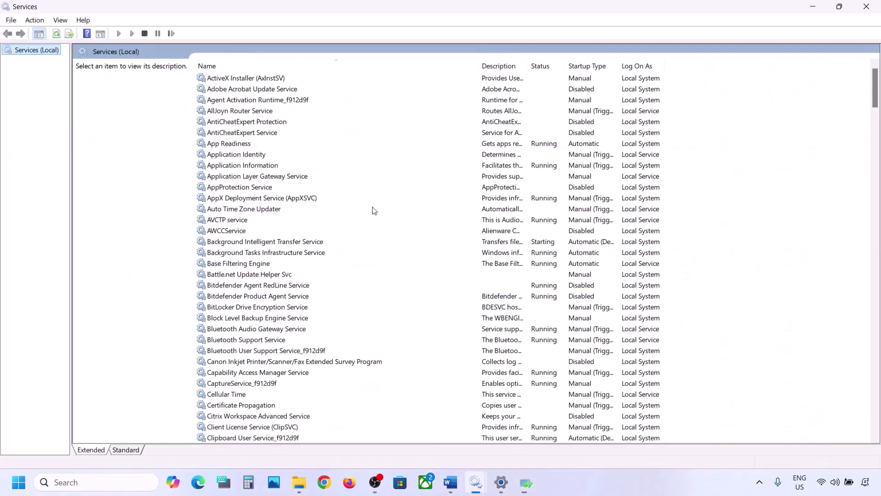
# Set the startup type of the Windows Update service to Automatic and apply the change.
pyautogui.click(255, 263)
pyautogui.press('w')
pyautogui.scroll(-7, 291, 346)
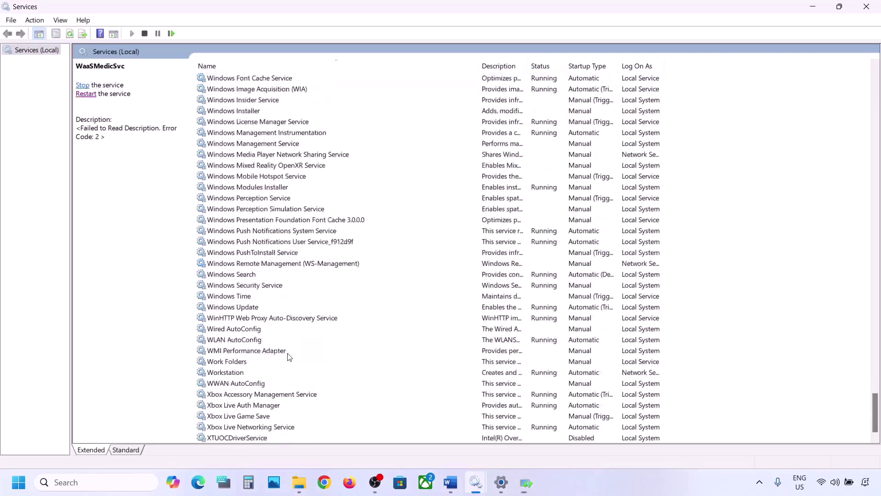
pyautogui.click(238, 298)
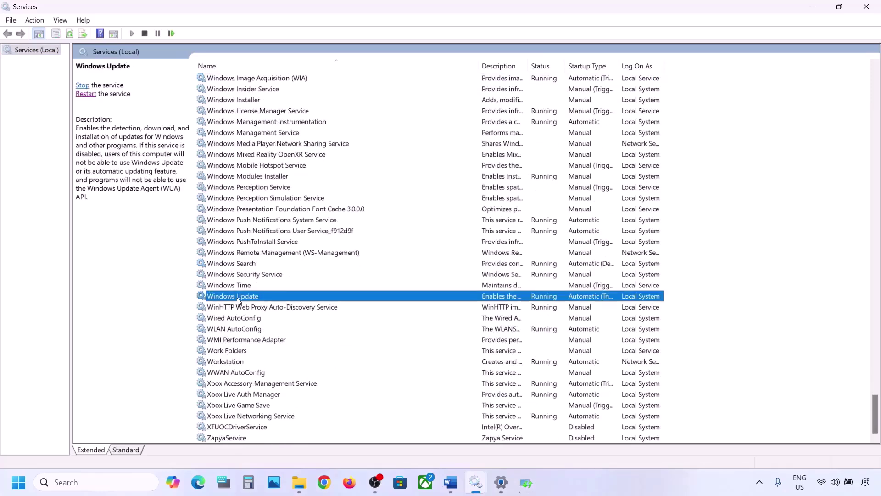
pyautogui.doubleClick(288, 297)
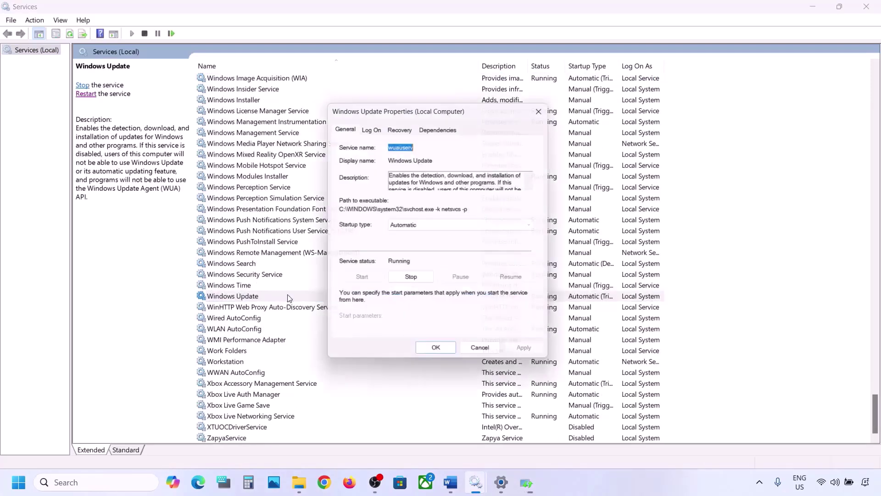
pyautogui.click(430, 227)
pyautogui.click(421, 245)
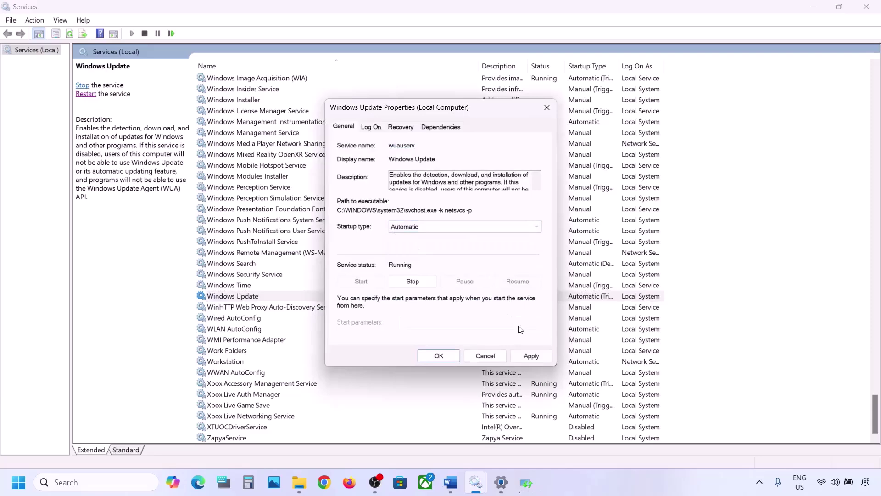
pyautogui.click(517, 357)
pyautogui.click(438, 356)
# Restart the Windows Update service.
pyautogui.click(236, 298)
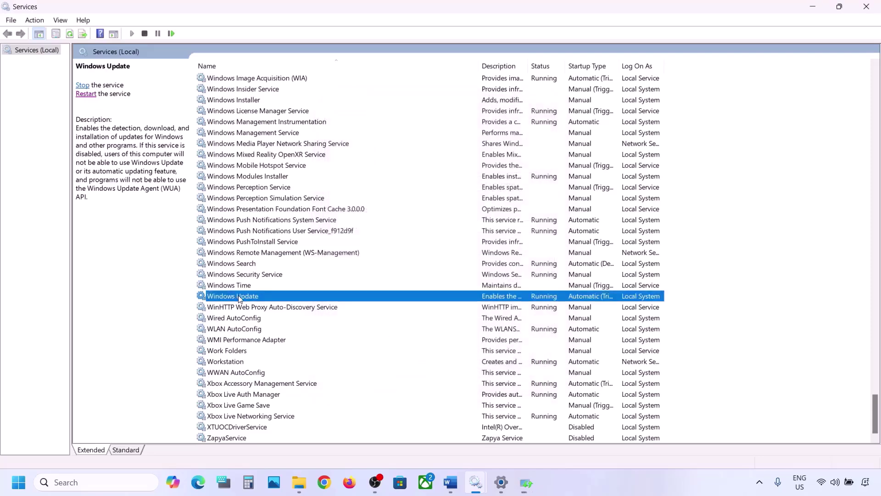
pyautogui.rightClick(238, 298)
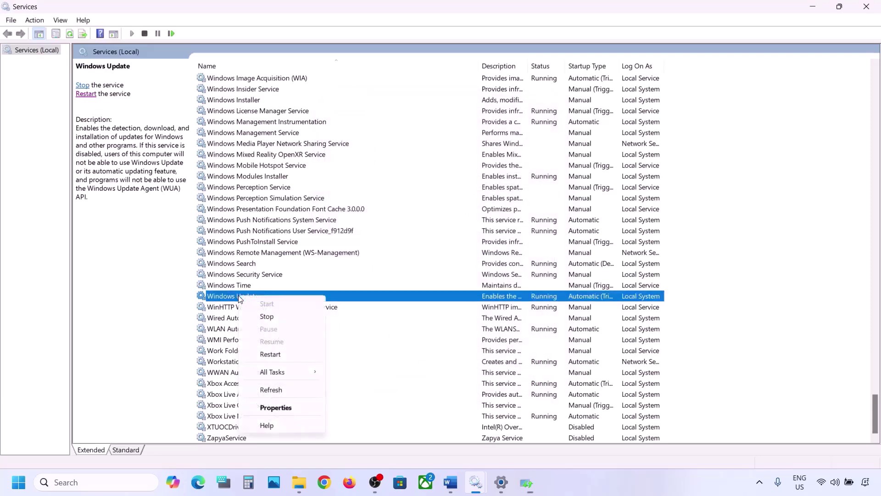
pyautogui.click(277, 354)
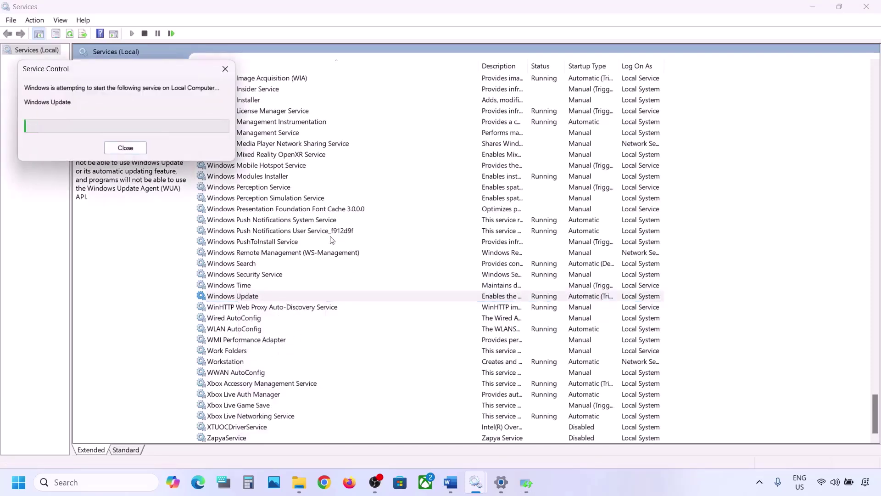
# Set the Background Intelligent Transfer Service's startup type to Automatic, and restart the service.
pyautogui.click(260, 231)
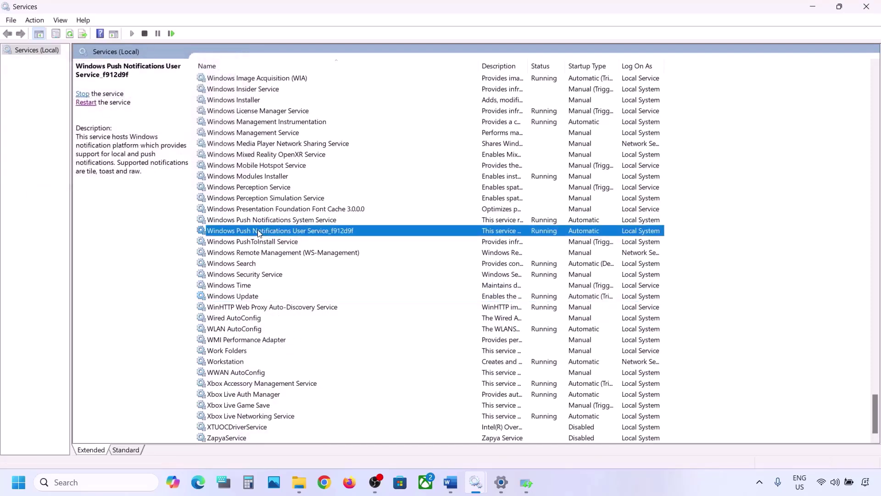
pyautogui.press('b')
pyautogui.scroll(3, 265, 184)
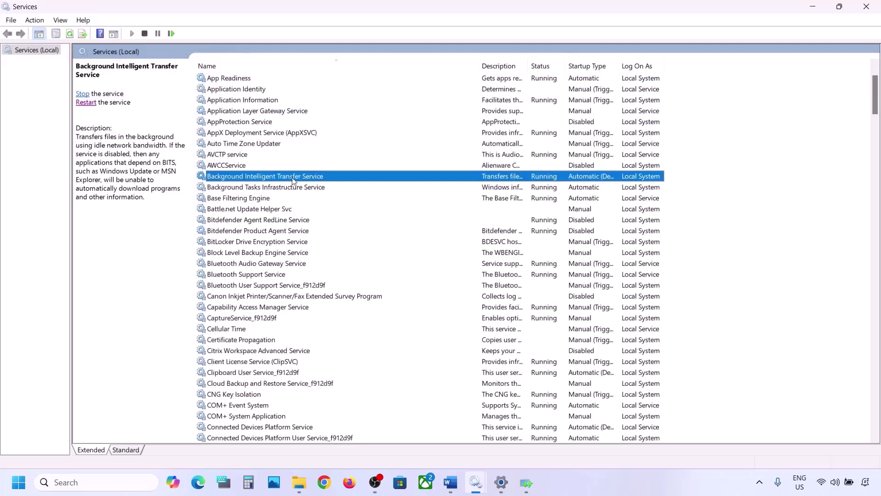
pyautogui.doubleClick(289, 178)
pyautogui.click(406, 227)
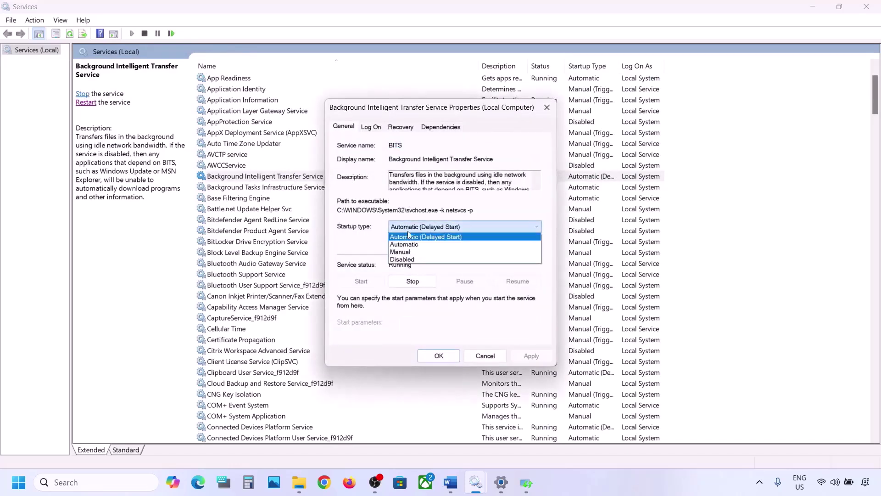
pyautogui.click(411, 245)
pyautogui.click(532, 356)
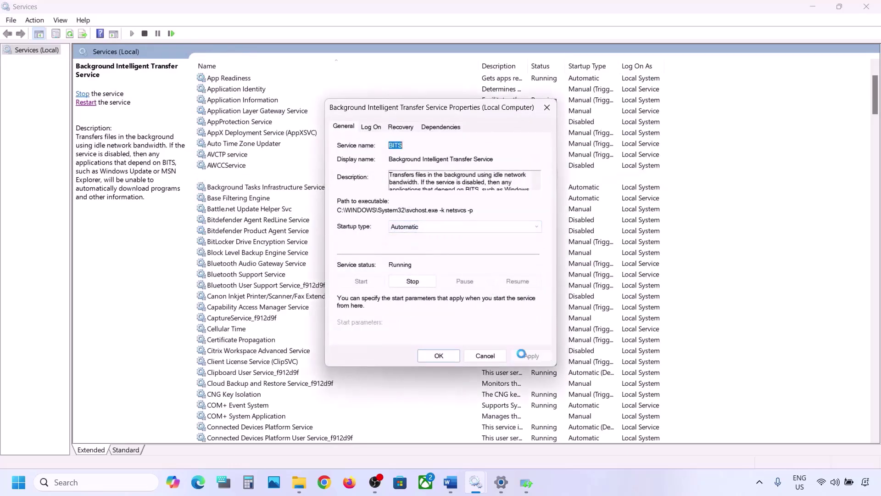
pyautogui.click(442, 356)
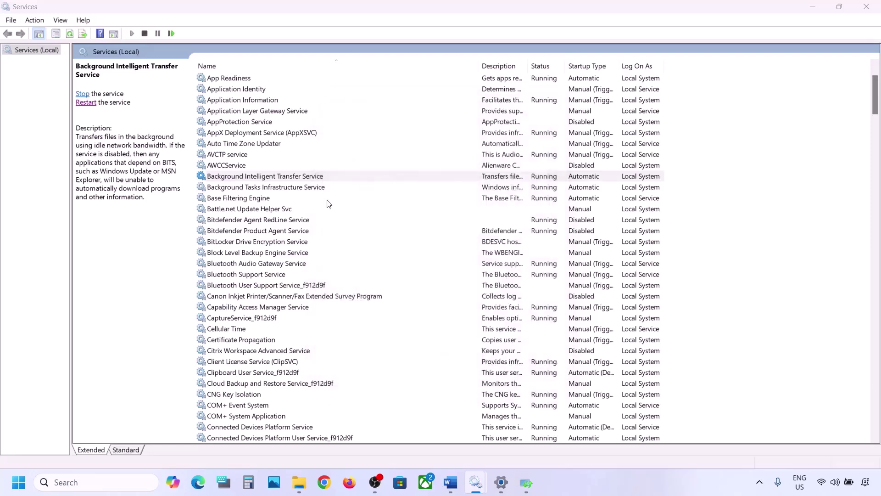
pyautogui.rightClick(272, 180)
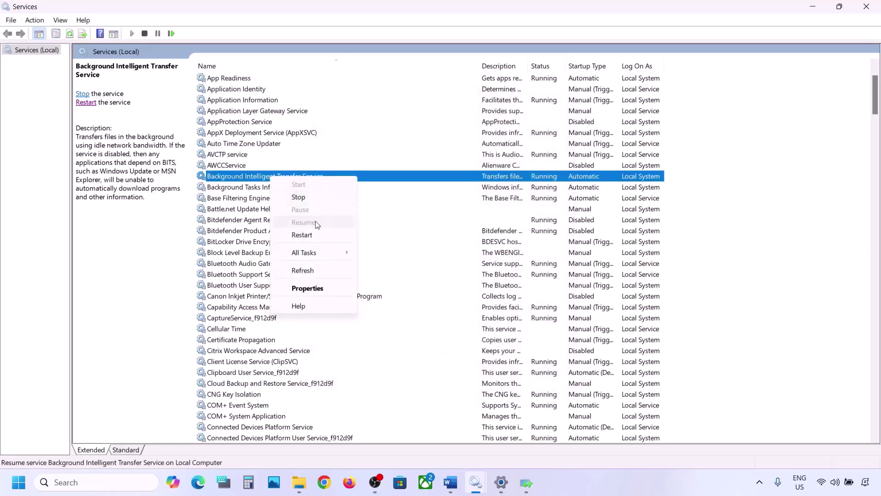
pyautogui.click(302, 236)
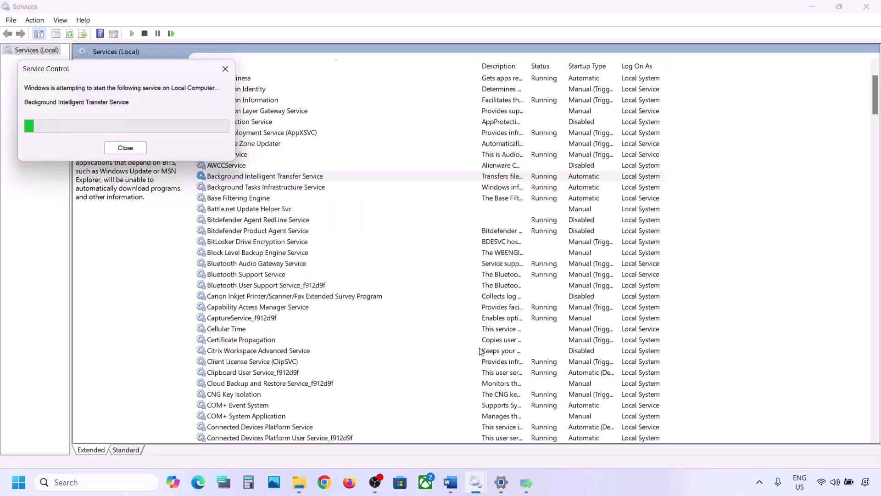
pyautogui.moveTo(453, 485)
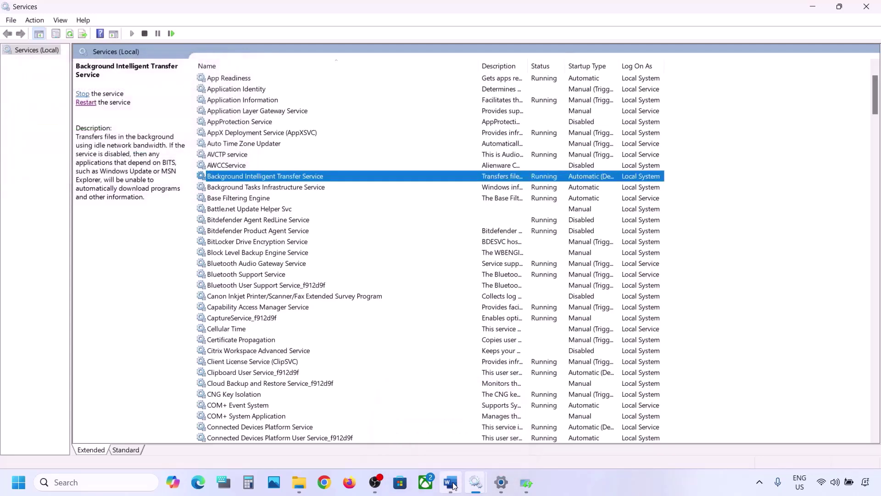
pyautogui.click(452, 484)
pyautogui.moveTo(141, 257); pyautogui.dragTo(423, 330)
pyautogui.scroll(-5, 423, 330)
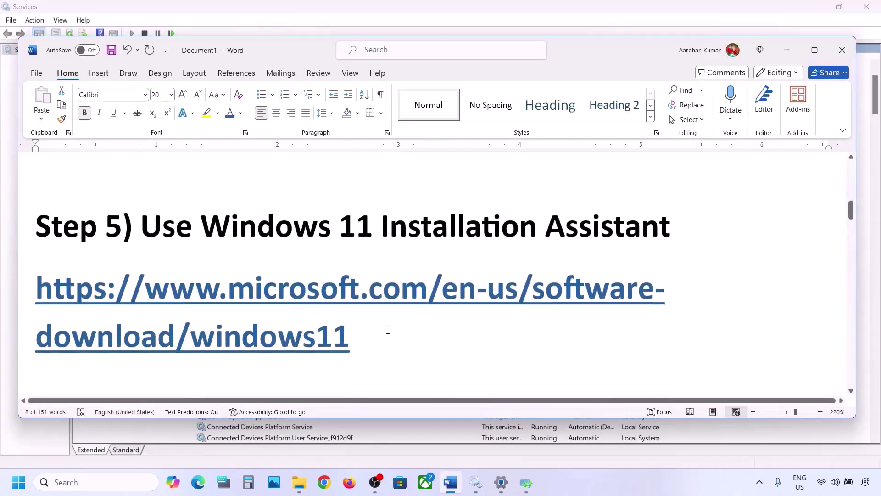
pyautogui.moveTo(365, 343); pyautogui.dragTo(35, 287)
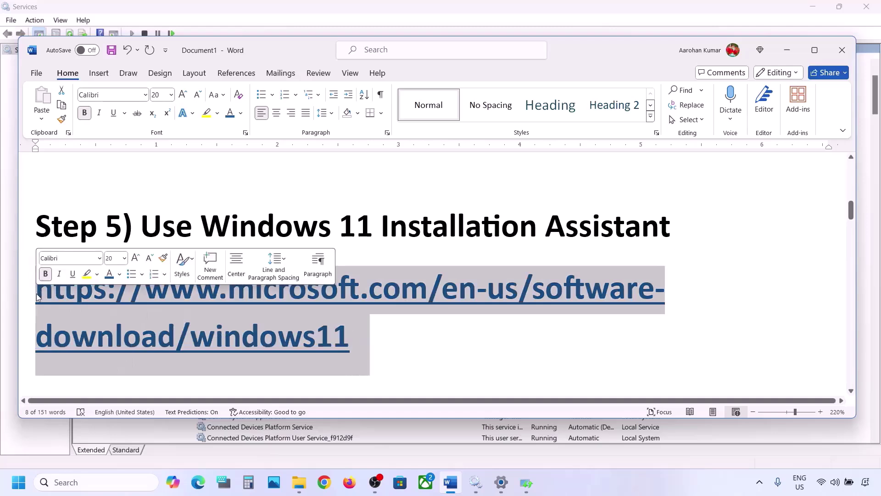
pyautogui.rightClick(38, 288)
pyautogui.click(66, 216)
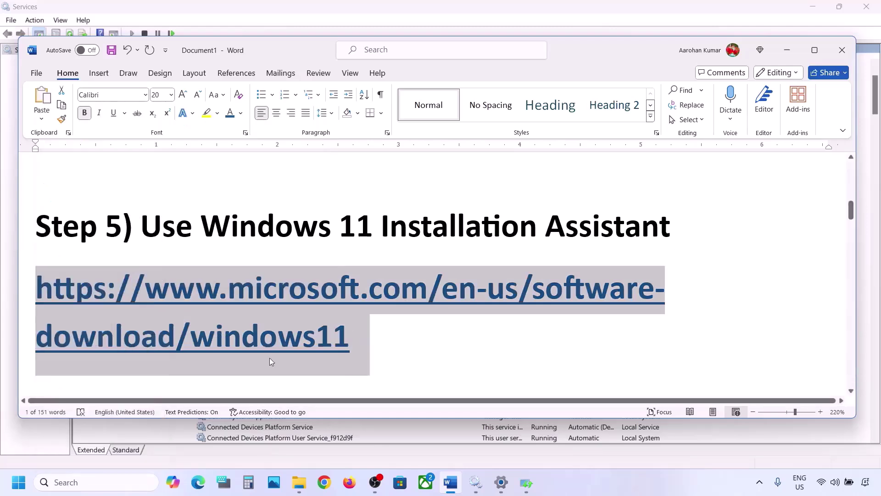
# Open the copied link microsoft.com/en-us/software-download/windows11 in Chrome and find the Windows 11 Installation Assistant section.
pyautogui.click(324, 482)
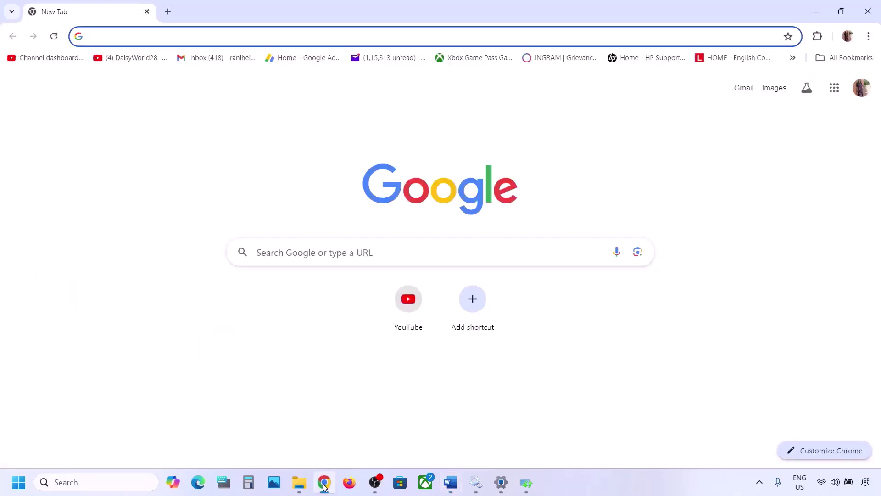
pyautogui.hotkey('ctrl', 'v')
pyautogui.press('Return')
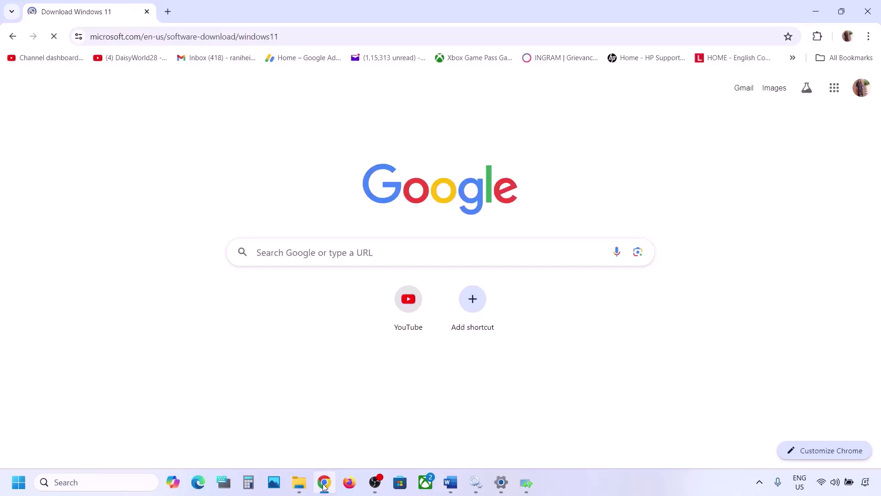
pyautogui.scroll(-1, 375, 310)
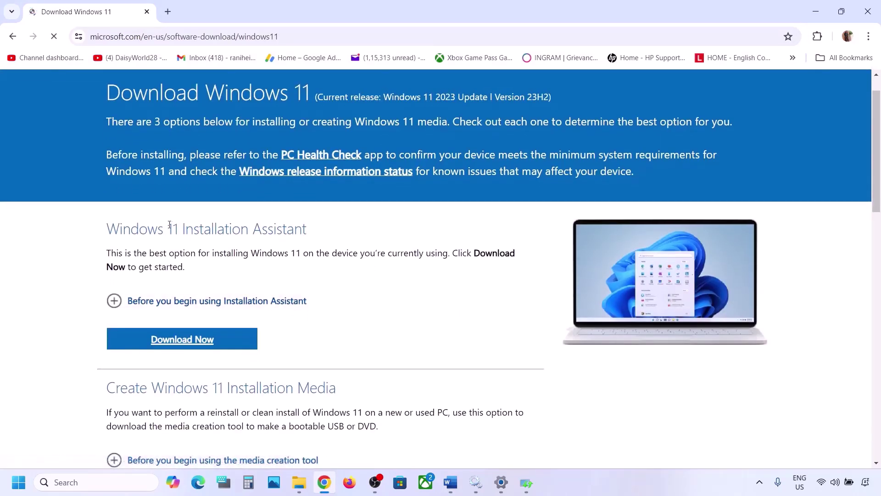
# Download the Windows 11 Installation Assistant, run Windows11InstallationAssistant.exe, and minimize its window.
pyautogui.click(188, 339)
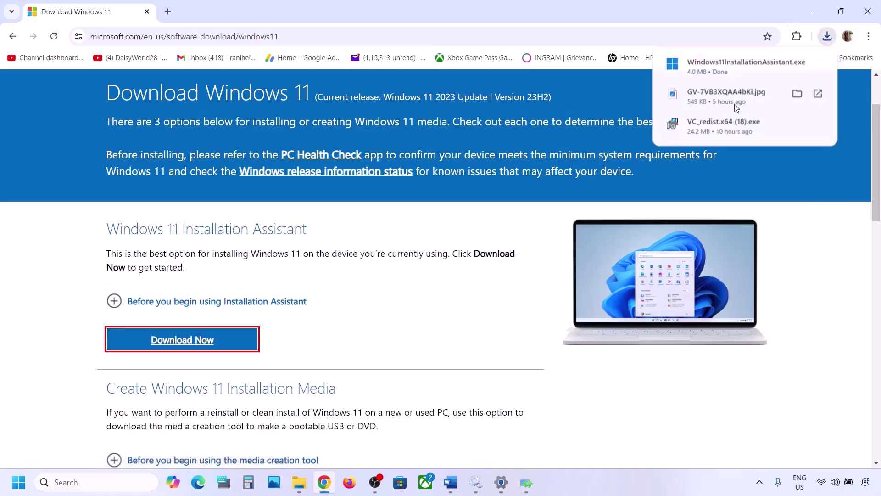
pyautogui.click(719, 67)
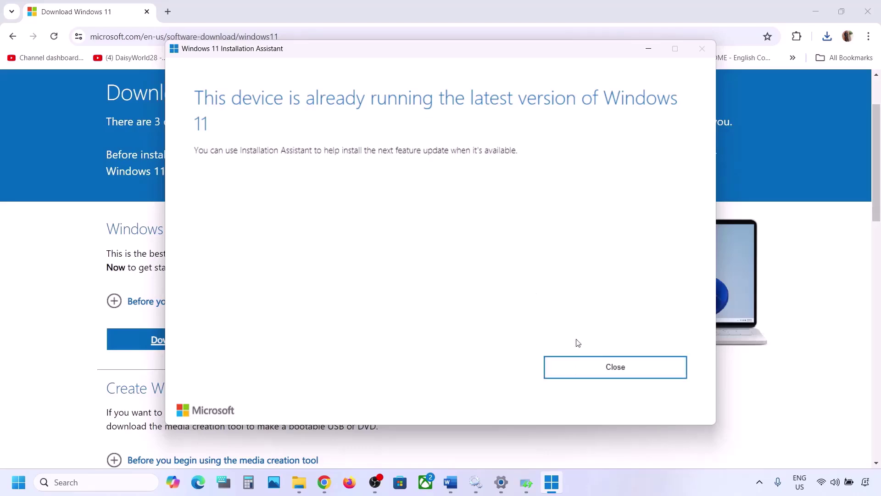
pyautogui.click(648, 49)
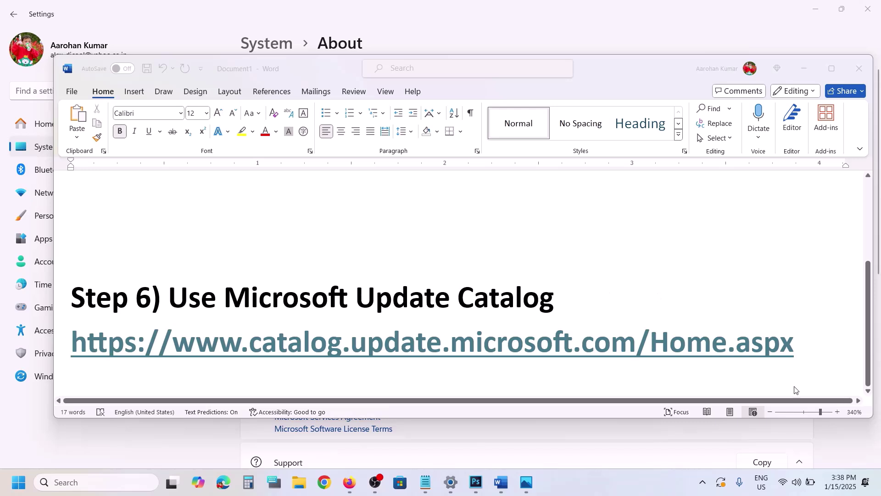
# Copy the Microsoft Update Catalog link from Step 6 of the Word document and open it in Chrome.
pyautogui.click(809, 352)
pyautogui.tripleClick(804, 345)
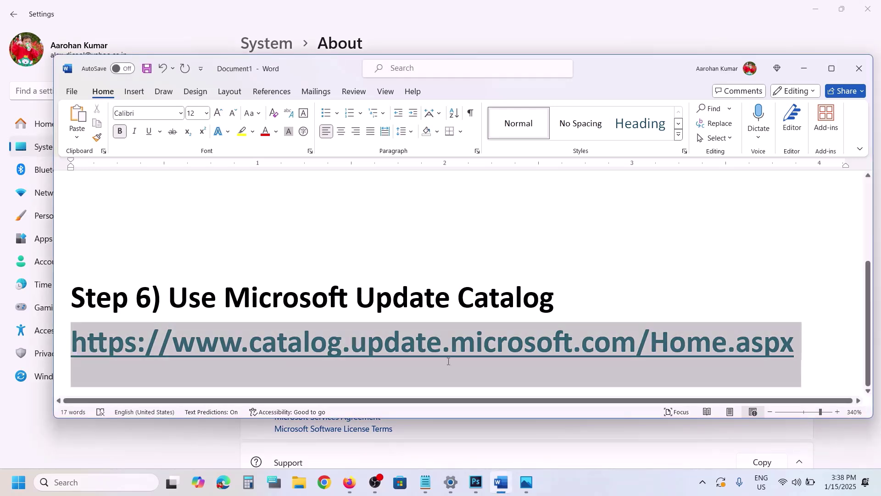
pyautogui.hotkey('ctrl', 'c')
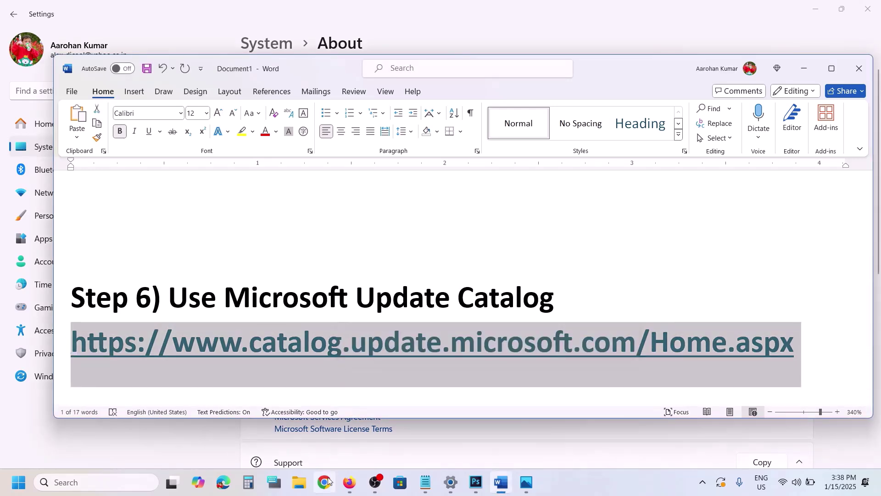
pyautogui.click(325, 482)
pyautogui.hotkey('ctrl', 'v')
pyautogui.press('Return')
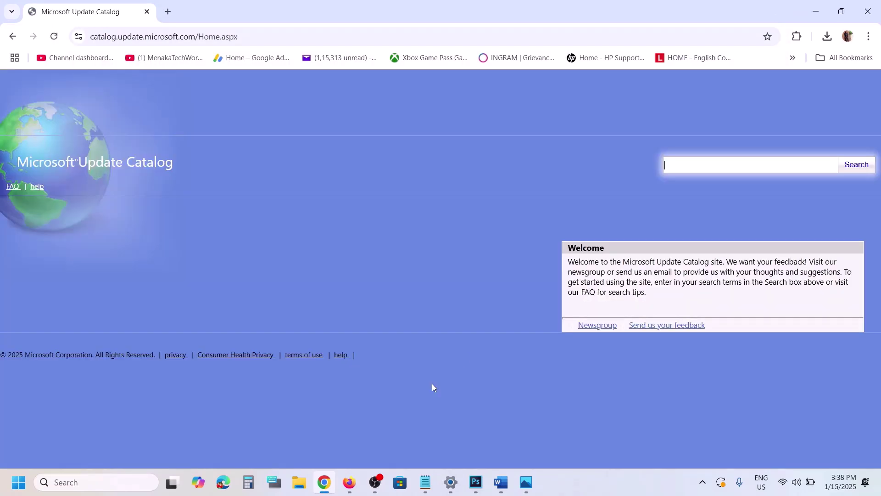
# Copy KB5050021 from the Word document's title and search the Microsoft Update Catalog for it.
pyautogui.click(504, 479)
pyautogui.scroll(5, 430, 311)
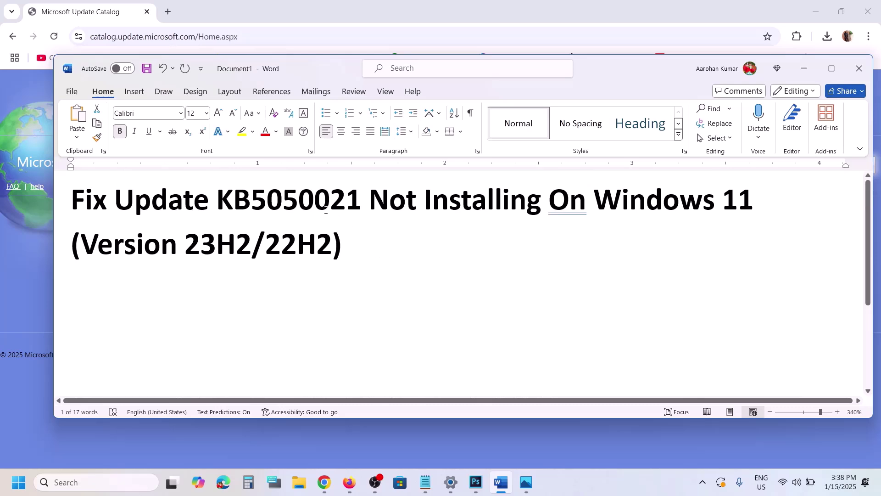
pyautogui.doubleClick(324, 208)
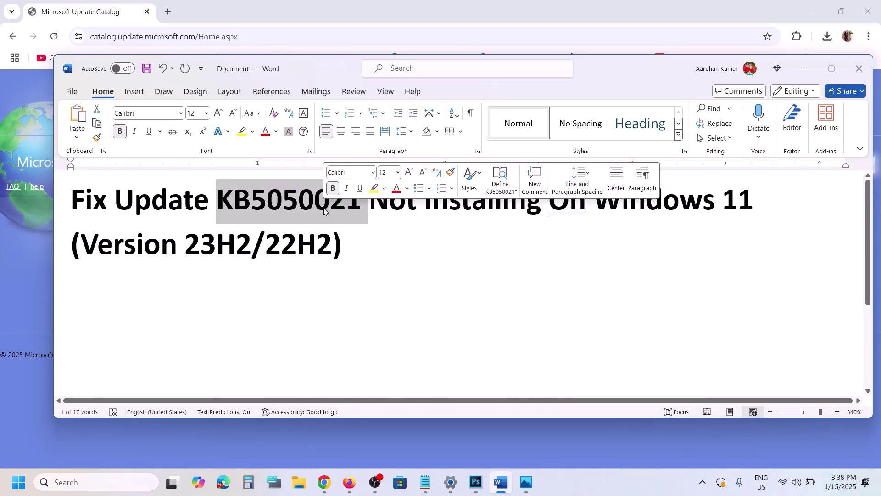
pyautogui.click(804, 69)
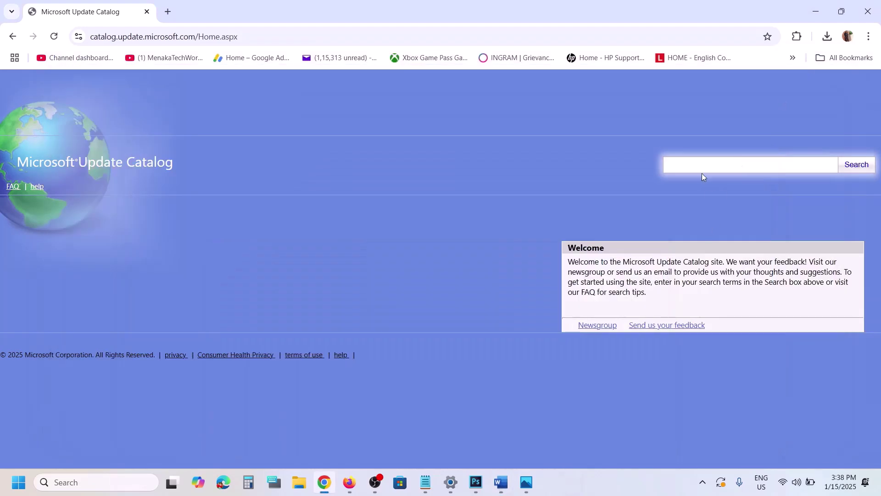
pyautogui.click(692, 167)
pyautogui.hotkey('ctrl', 'v')
pyautogui.click(856, 164)
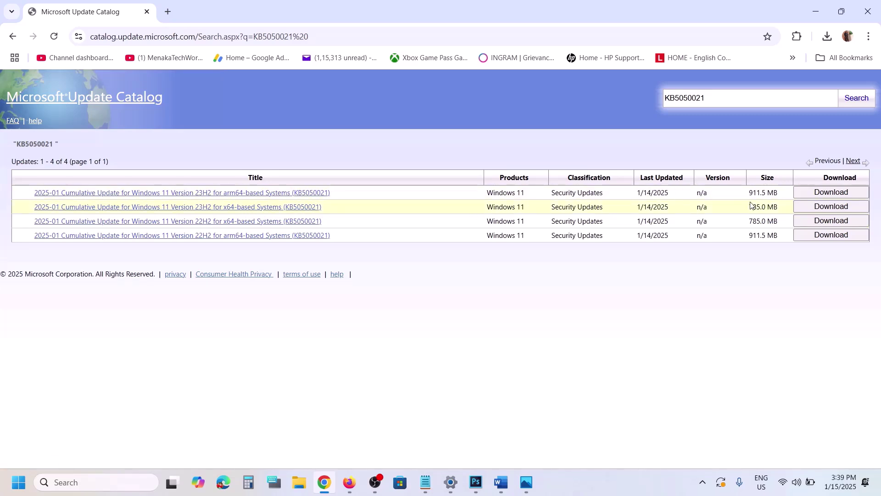
# Download the .msu file of the 2025-01 Cumulative Update for Windows 11 Version 23H2 for x64-based Systems (KB5050021).
pyautogui.click(830, 207)
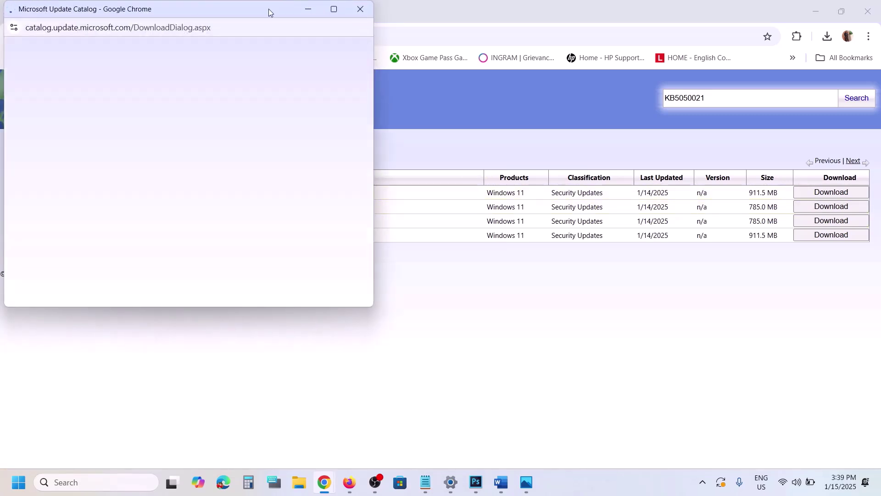
pyautogui.moveTo(268, 9); pyautogui.dragTo(422, 92)
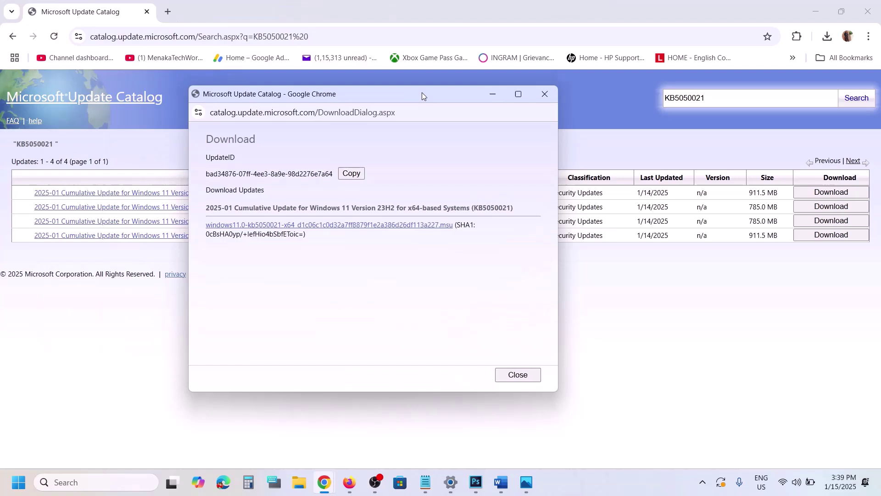
pyautogui.click(367, 226)
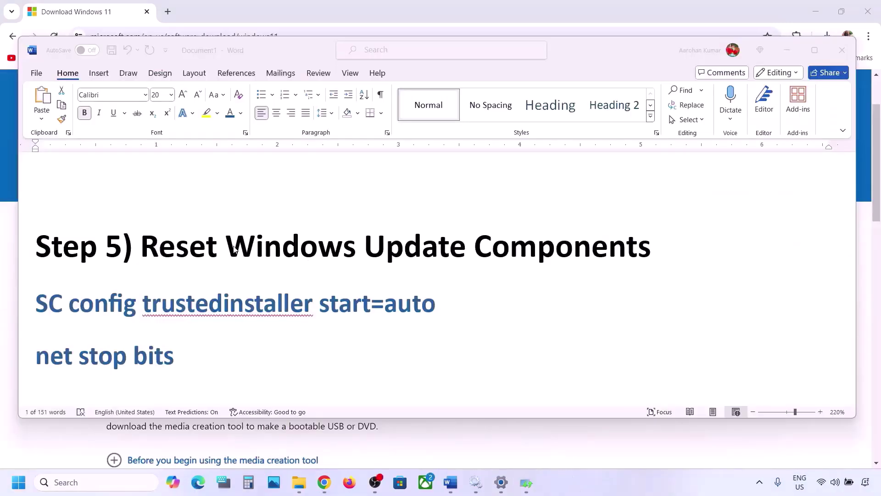
# Highlight "Reset Windows Update Components" in the Step 5 heading of the Word document.
pyautogui.click(146, 241)
pyautogui.moveTo(145, 243); pyautogui.dragTo(651, 250)
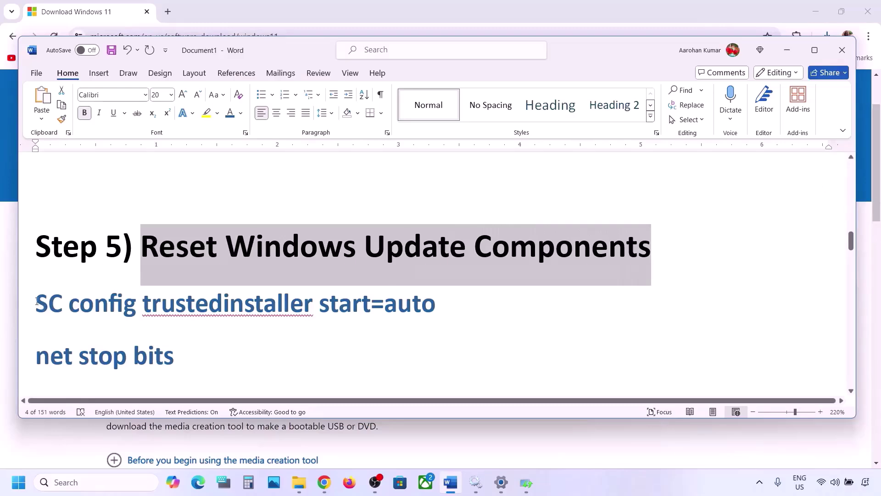
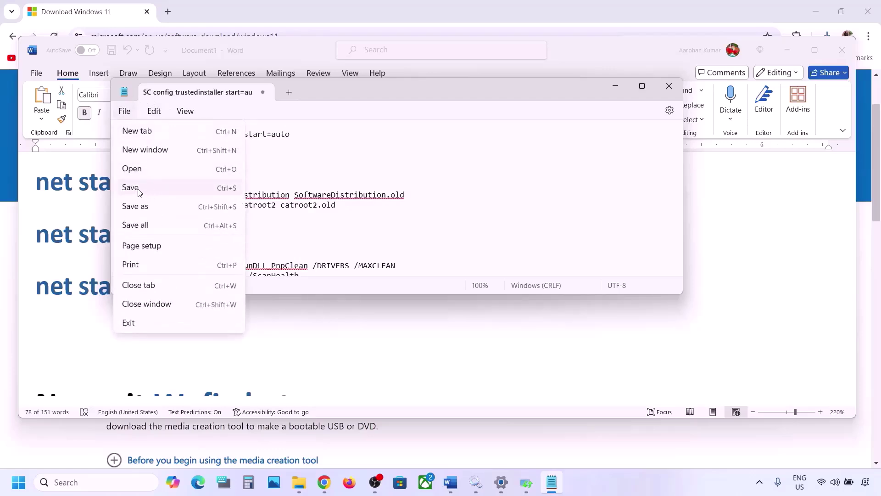
# Save the Notepad commands to the Desktop as Wufix.bat, copying the name from Word and using the All files type, and close Notepad.
pyautogui.click(139, 207)
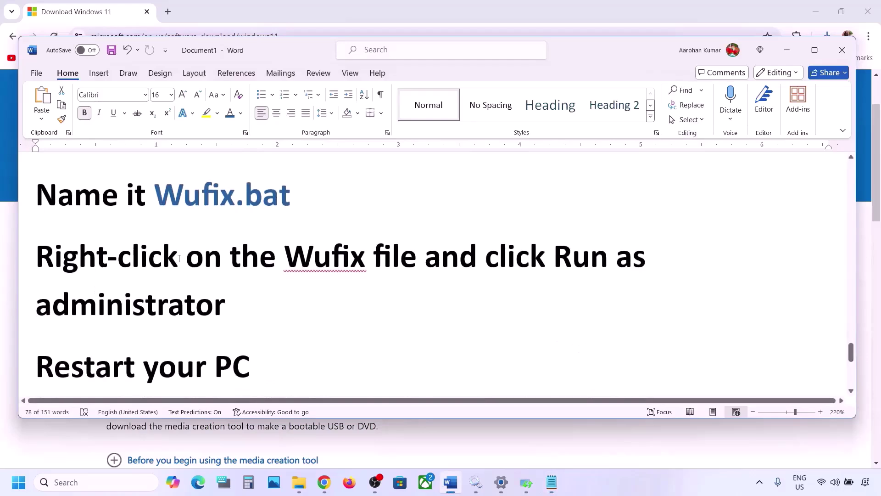
pyautogui.scroll(1, 179, 259)
pyautogui.moveTo(295, 205); pyautogui.dragTo(191, 209)
pyautogui.hotkey('ctrl', 'c')
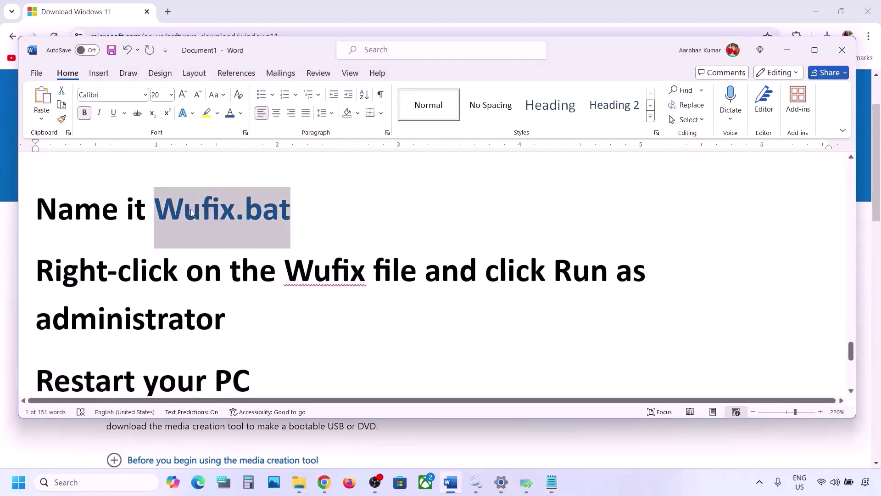
pyautogui.click(552, 482)
pyautogui.hotkey('ctrl', 'v')
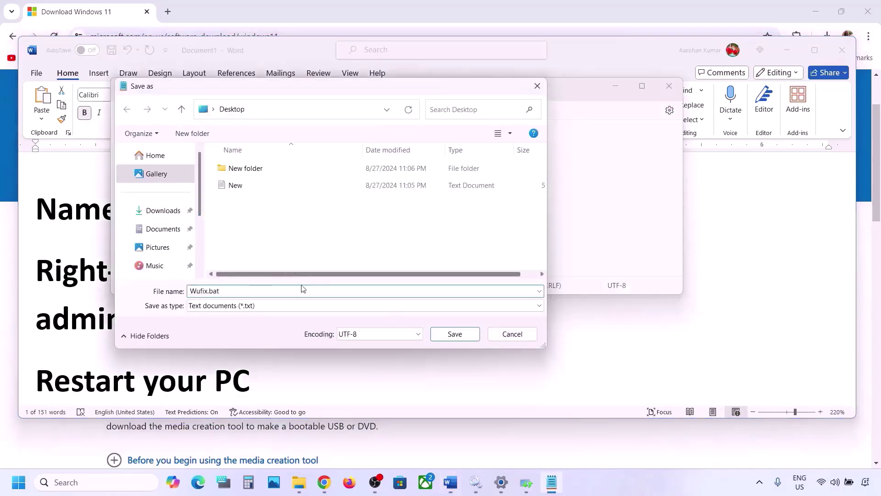
pyautogui.click(259, 307)
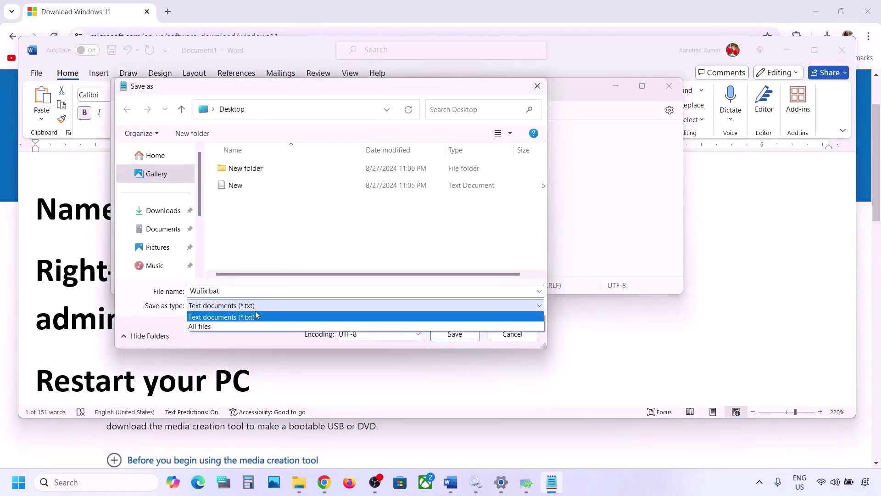
pyautogui.click(229, 327)
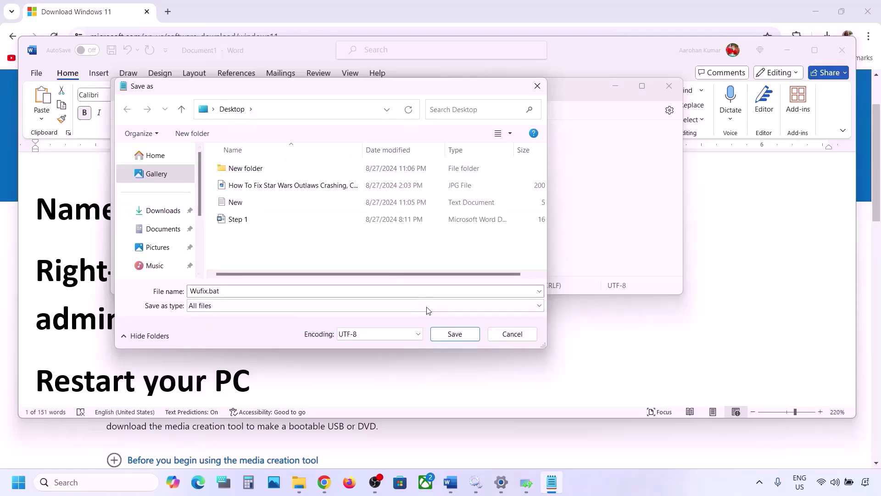
pyautogui.click(455, 334)
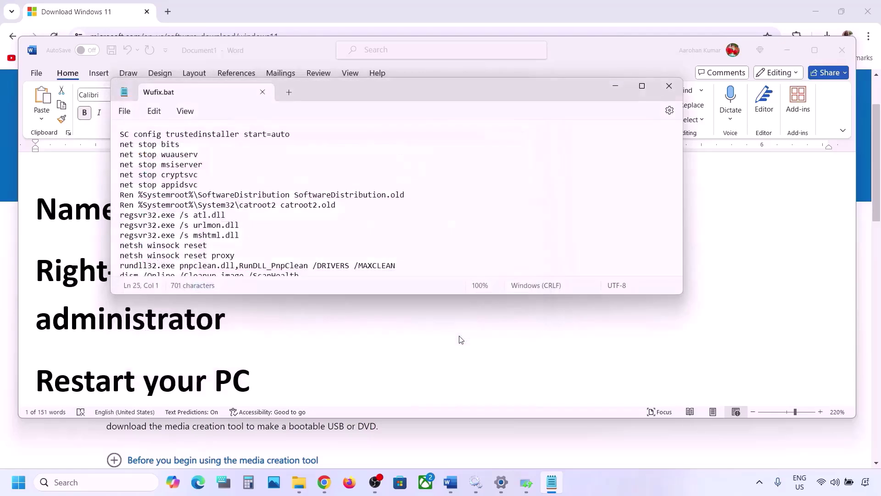
pyautogui.click(671, 88)
# Close the Windows Update troubleshooter and run the Wufix file on the desktop as administrator.
pyautogui.press('super+d')
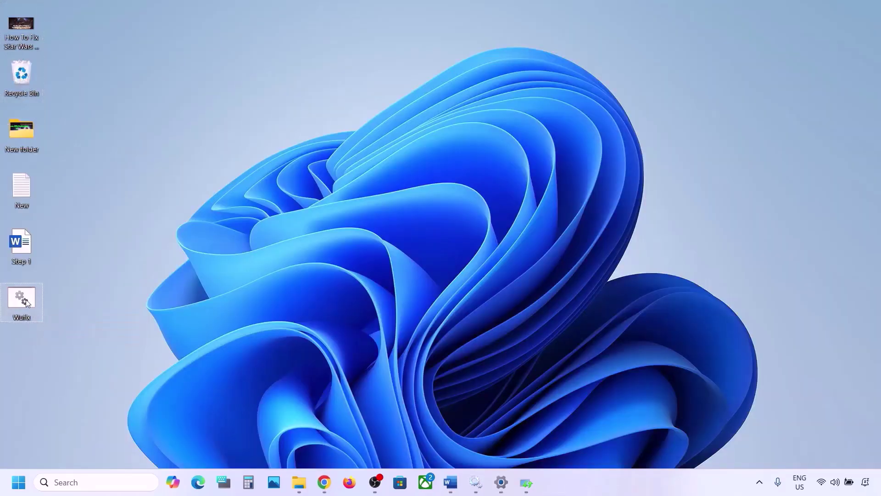
pyautogui.doubleClick(22, 298)
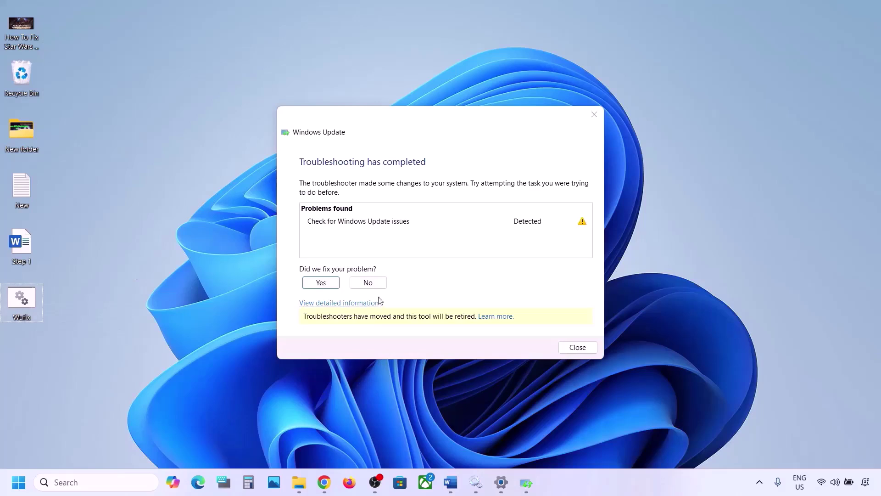
pyautogui.click(593, 114)
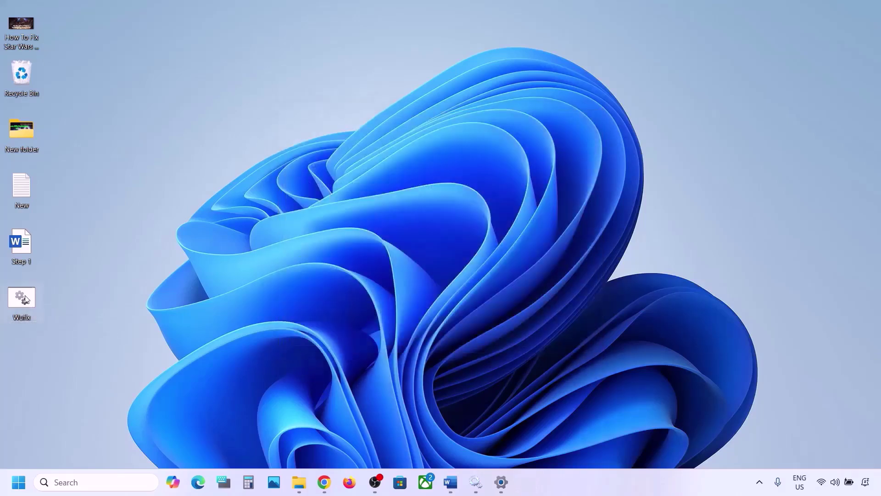
pyautogui.rightClick(26, 301)
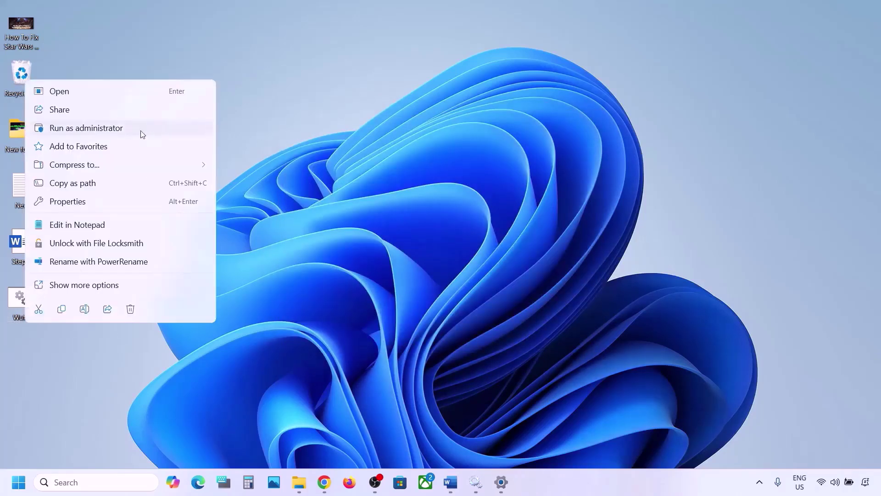
pyautogui.click(111, 132)
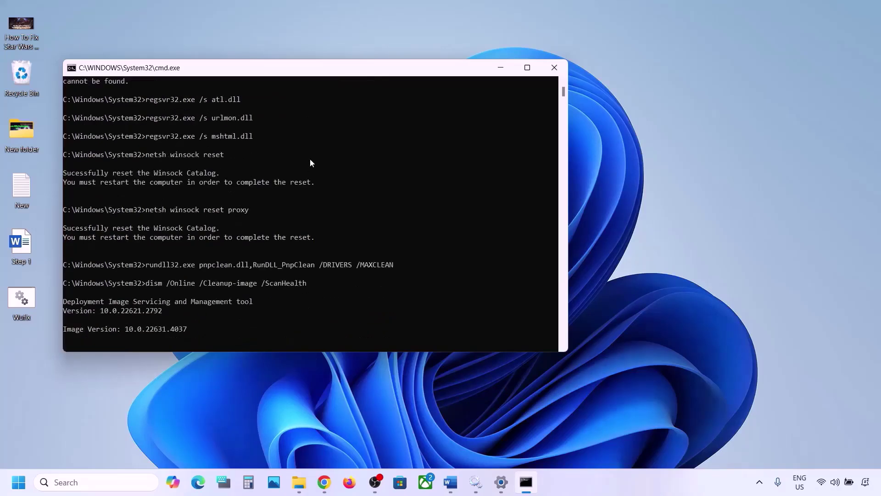
pyautogui.click(8, 489)
pyautogui.click(333, 443)
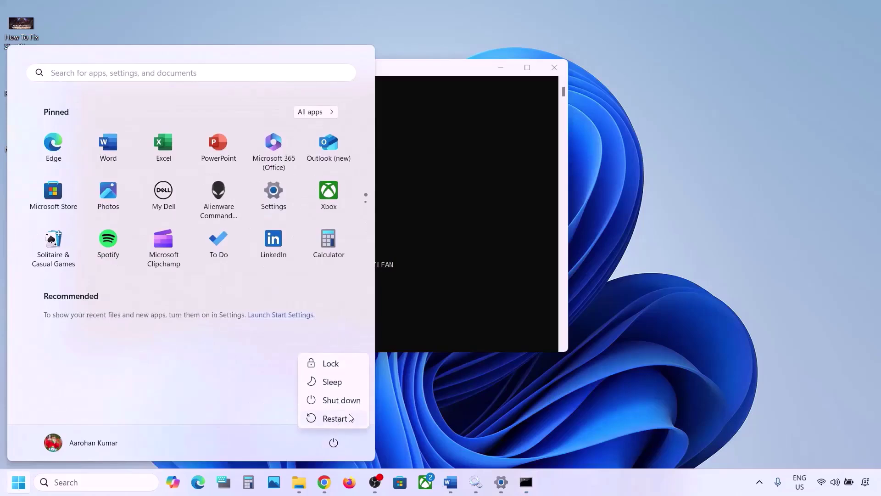
pyautogui.click(518, 242)
pyautogui.click(466, 234)
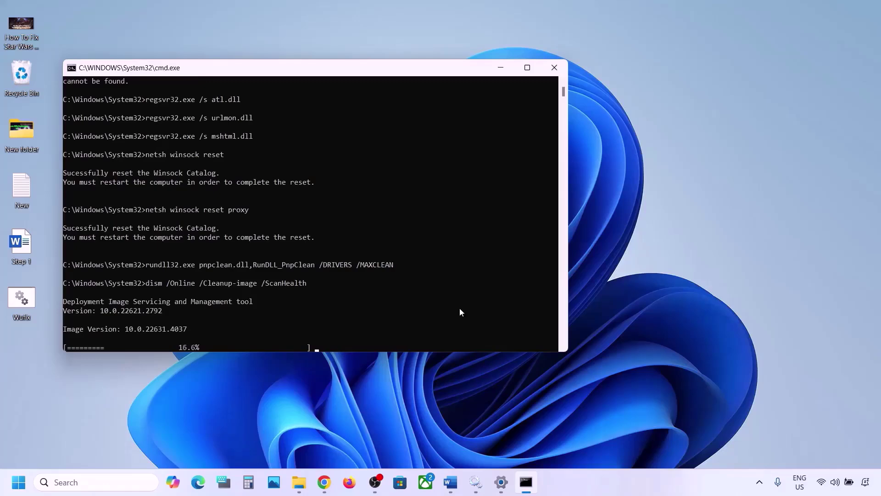
# Return to the Word document and highlight "Use Media Creation Tool" in the Step 6 heading.
pyautogui.click(585, 492)
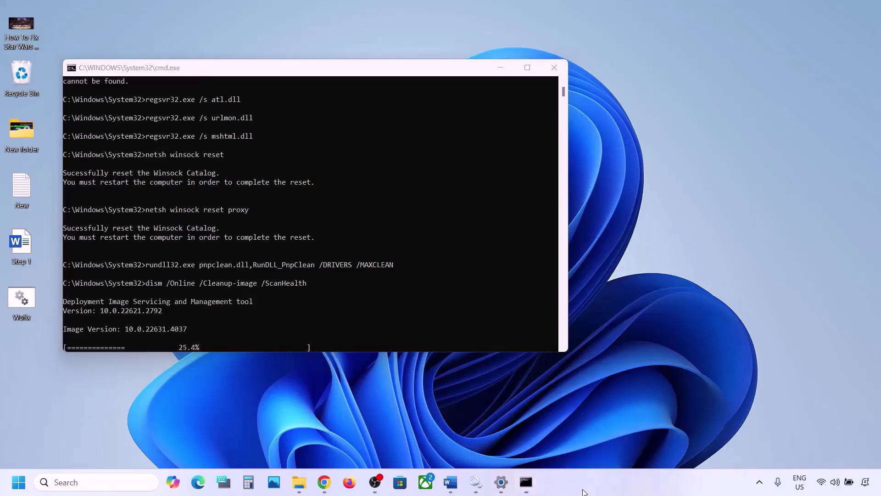
pyautogui.press('super+d')
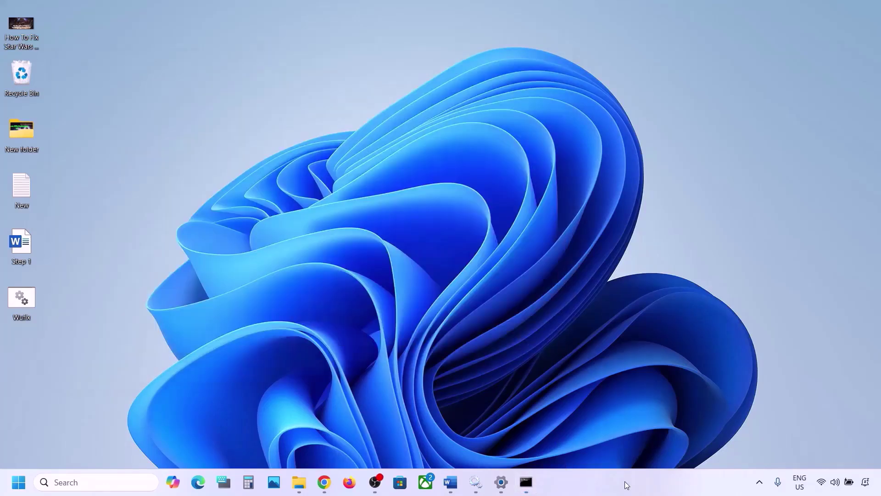
pyautogui.click(450, 482)
pyautogui.scroll(-2, 146, 183)
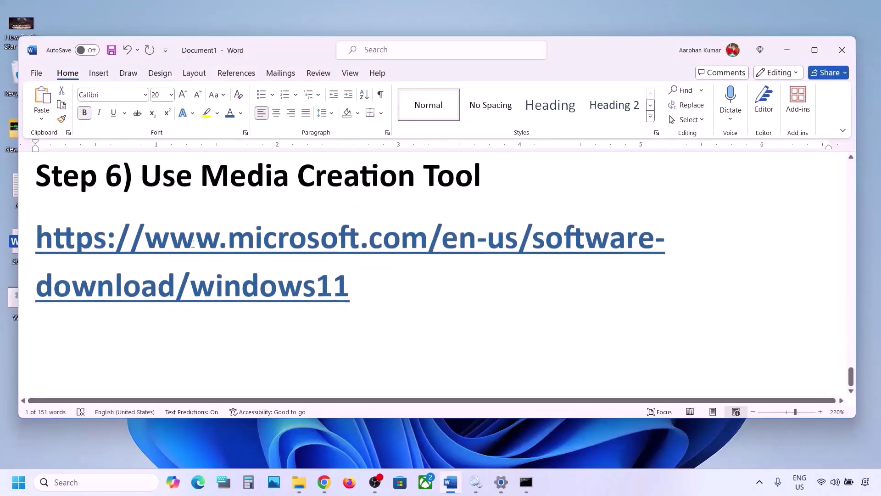
pyautogui.moveTo(146, 183); pyautogui.dragTo(452, 185)
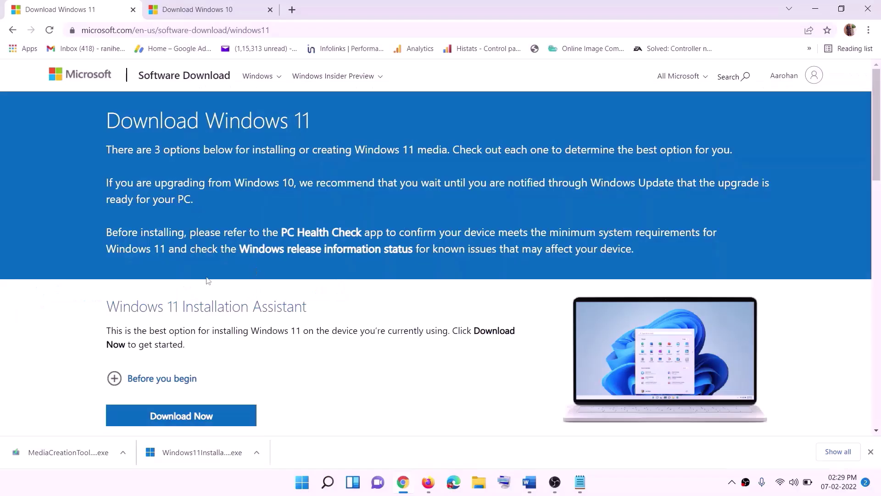
# Highlight "media creation tool to" under Create Windows 11 Installation Media and download the tool from that section.
pyautogui.scroll(-5, 277, 311)
pyautogui.moveTo(165, 272); pyautogui.dragTo(256, 272)
pyautogui.click(175, 349)
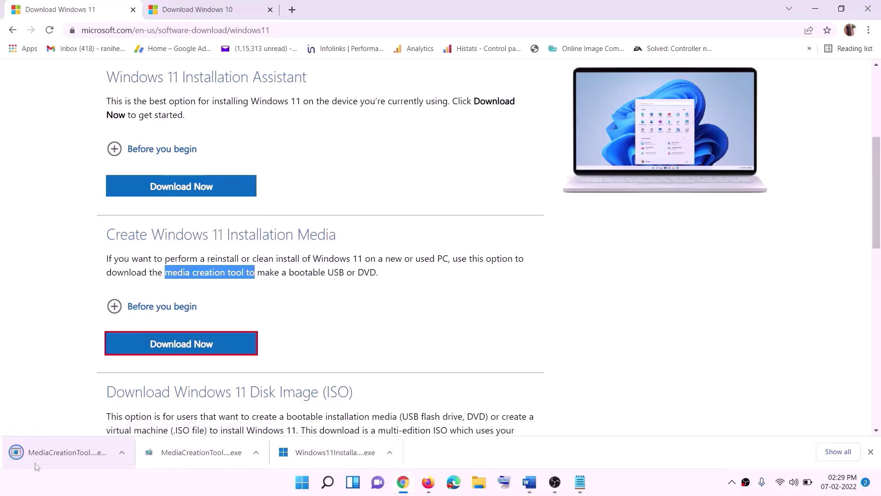
# Run the downloaded Media Creation Tool with permission, accept the license terms, and keep the recommended language and edition.
pyautogui.click(78, 452)
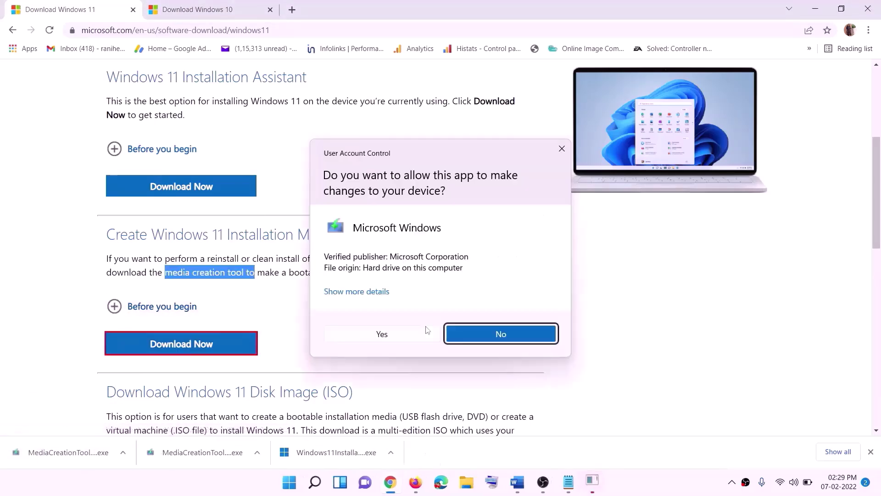
pyautogui.click(394, 339)
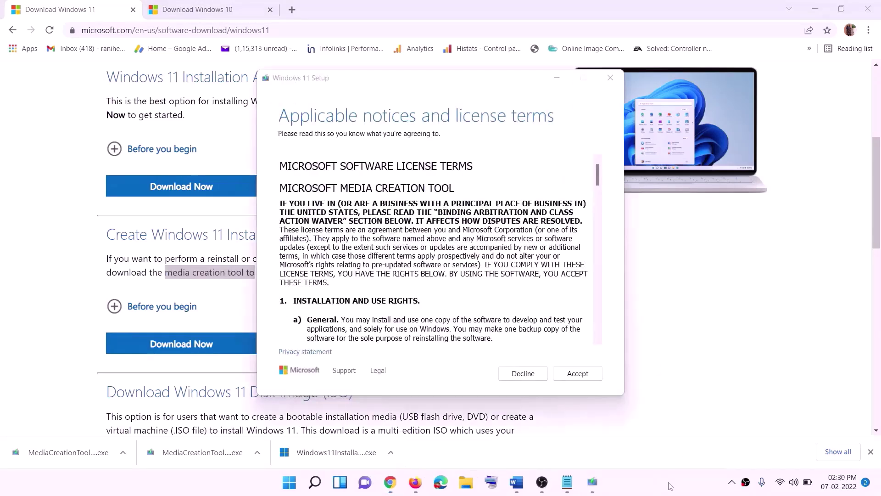
pyautogui.click(566, 373)
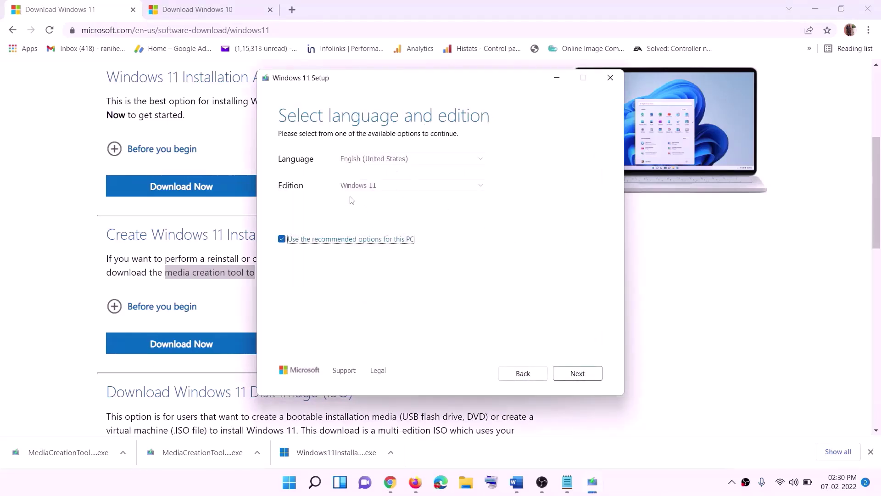
pyautogui.click(572, 373)
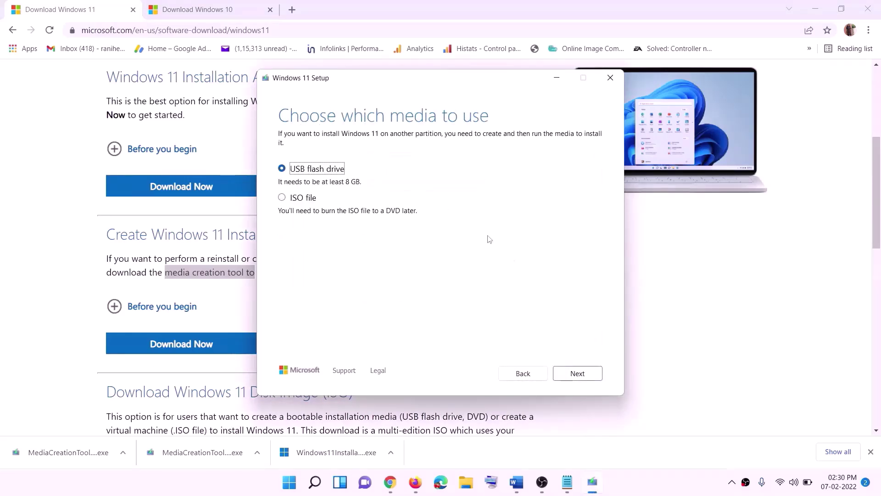
# Choose ISO file as the media and save it to the Desktop under the name Windows.
pyautogui.click(294, 198)
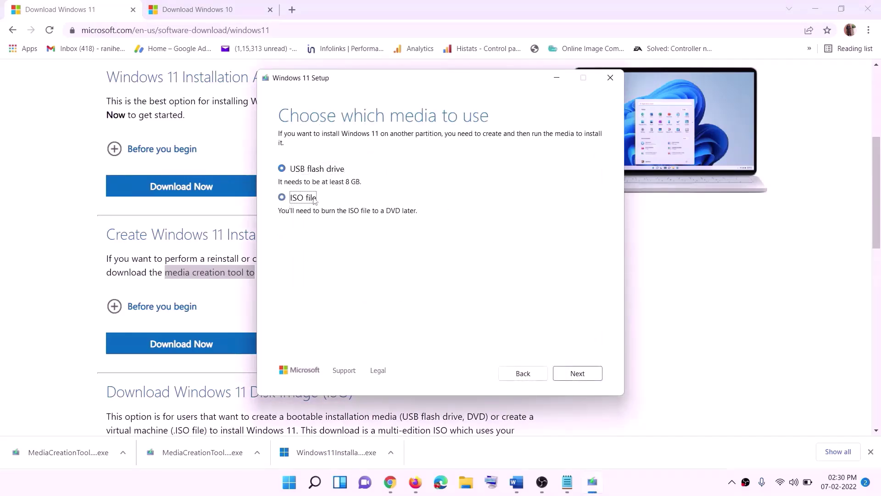
pyautogui.click(578, 373)
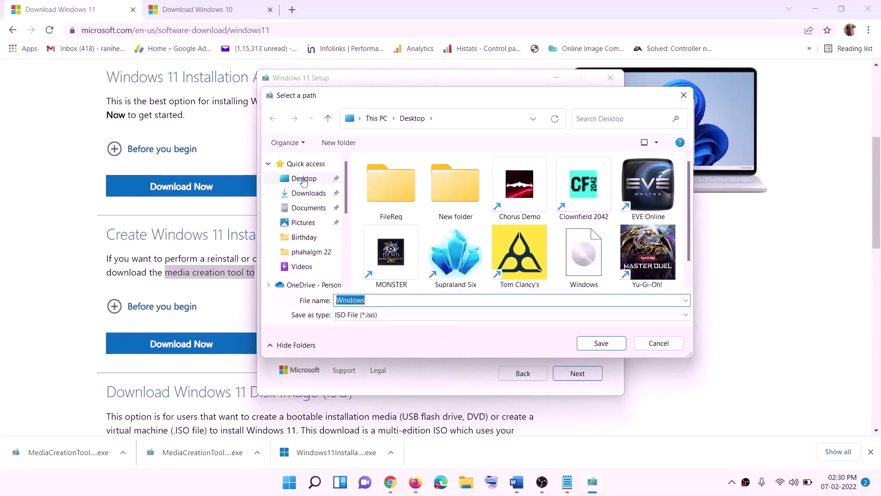
pyautogui.click(301, 180)
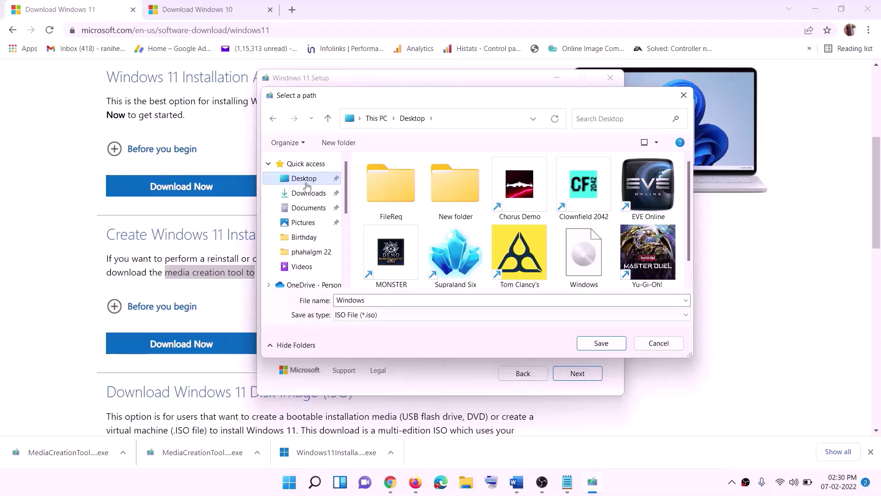
pyautogui.click(579, 342)
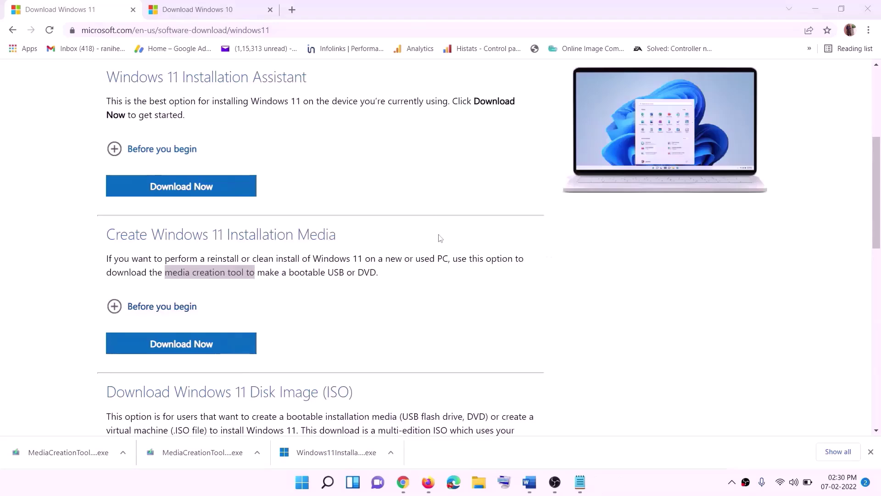
# Show the desktop, move the Windows ISO file directly above the Firefox shortcut, and open it.
pyautogui.press('super+d')
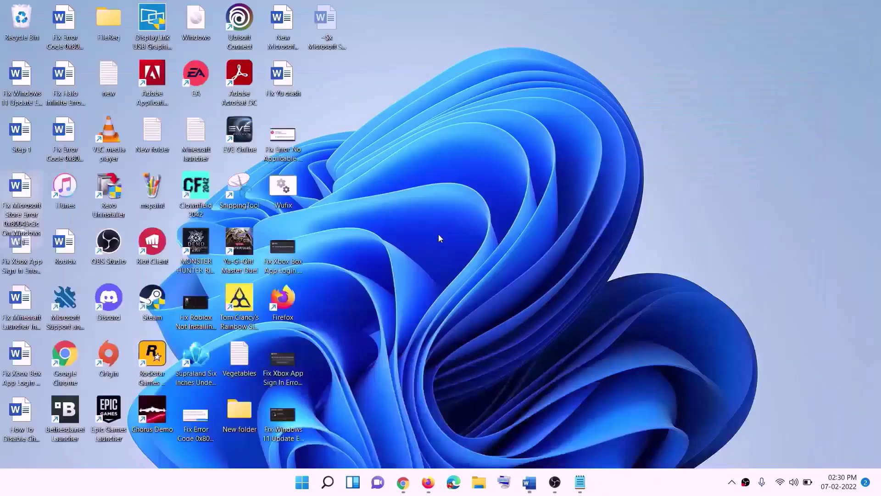
pyautogui.moveTo(209, 20); pyautogui.dragTo(285, 249)
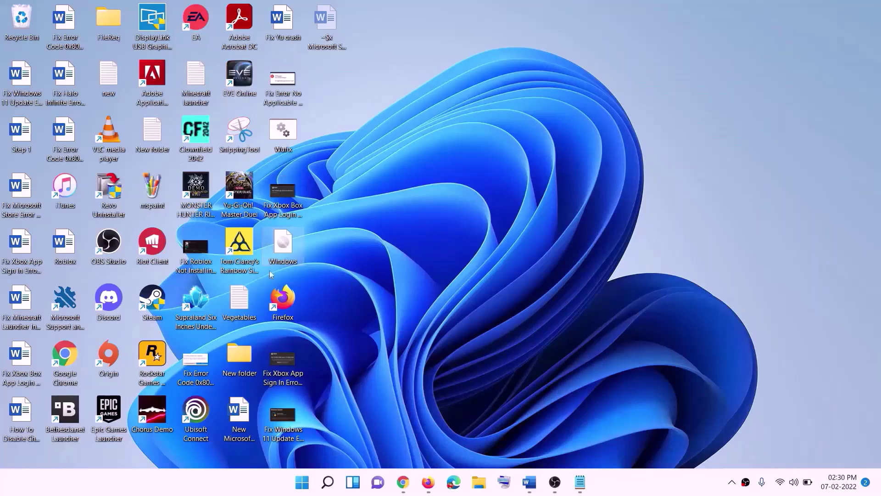
pyautogui.doubleClick(285, 250)
# Run setup from the mounted DVD Drive (F:) ESD-ISO with permission and continue past the Install Windows 11 page.
pyautogui.click(294, 321)
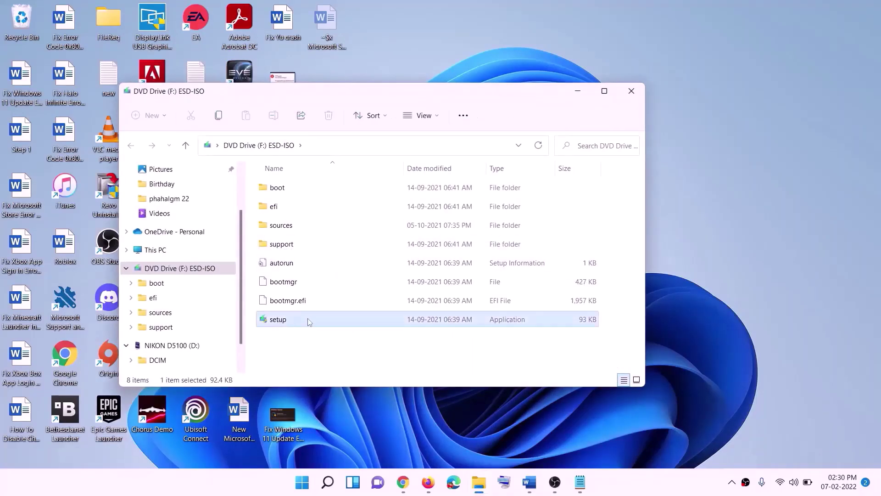
pyautogui.doubleClick(303, 319)
pyautogui.click(355, 362)
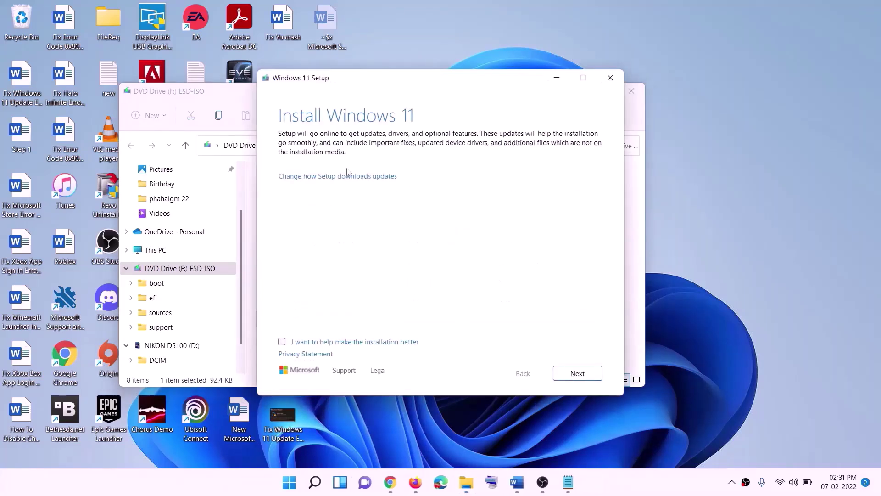
pyautogui.click(578, 373)
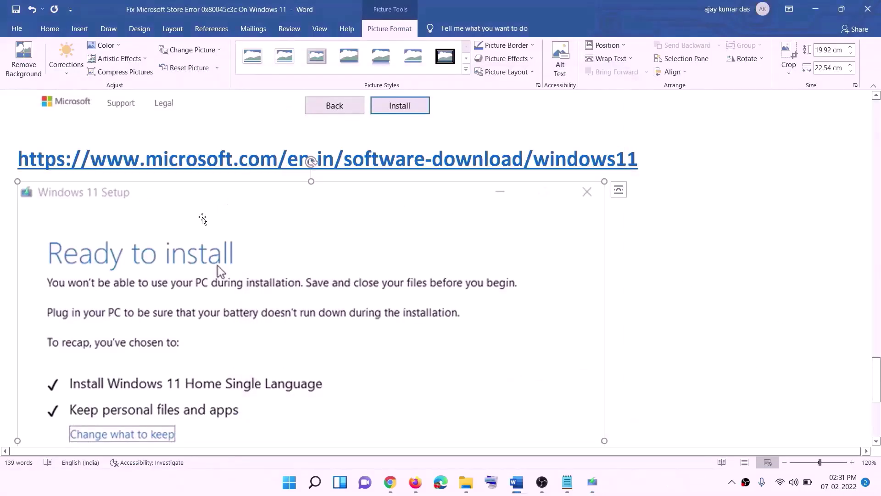
# Examine the "Ready to install" screenshot in the Word document, from the recap of chosen options to the Install button.
pyautogui.scroll(-3, 201, 216)
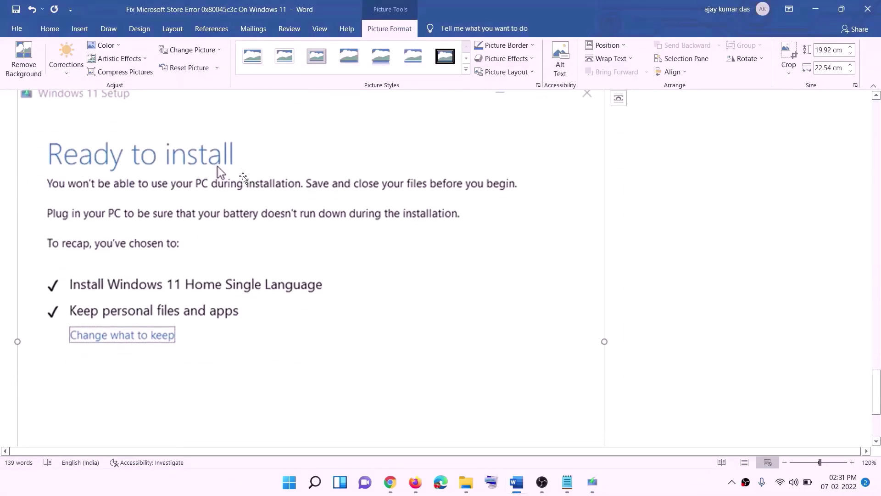
pyautogui.scroll(-1, 132, 168)
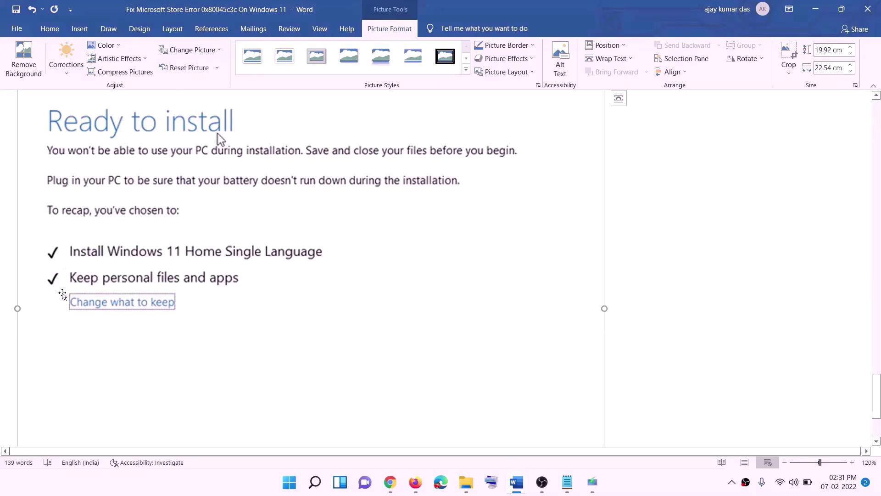
pyautogui.scroll(-1, 328, 287)
pyautogui.scroll(-3, 328, 287)
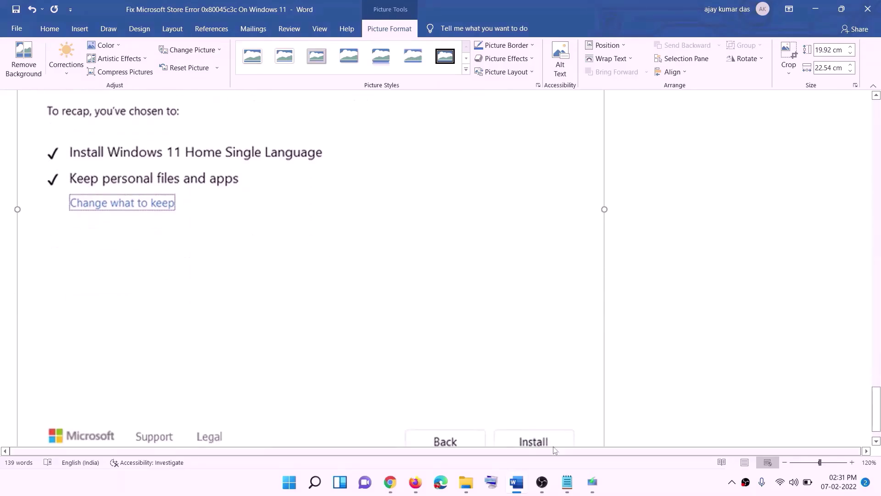
pyautogui.scroll(6, 468, 344)
pyautogui.scroll(1, 468, 343)
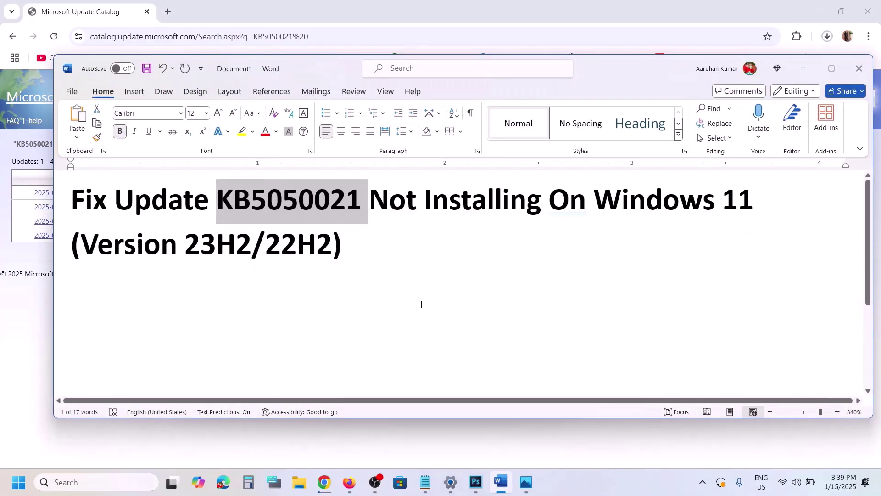
# Return to the Word document about update KB5050021 and place the cursor after "(Version 23H2/22H2)" in the title.
pyautogui.click(501, 482)
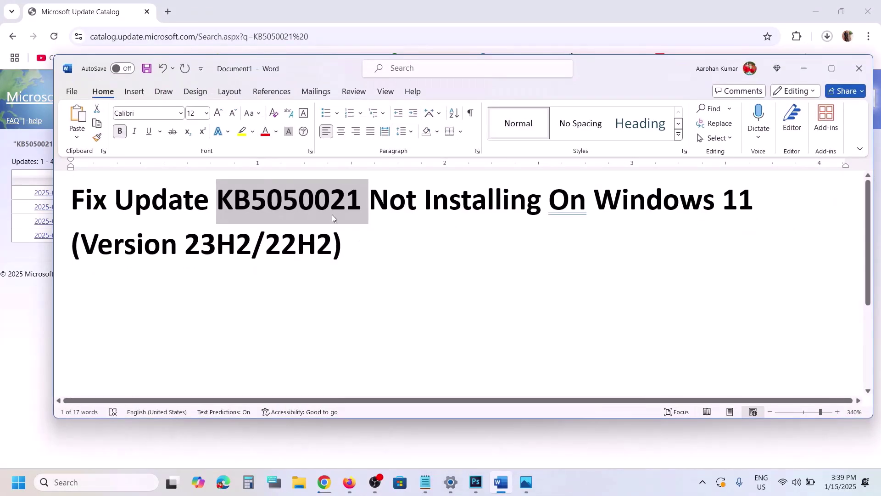
pyautogui.click(379, 254)
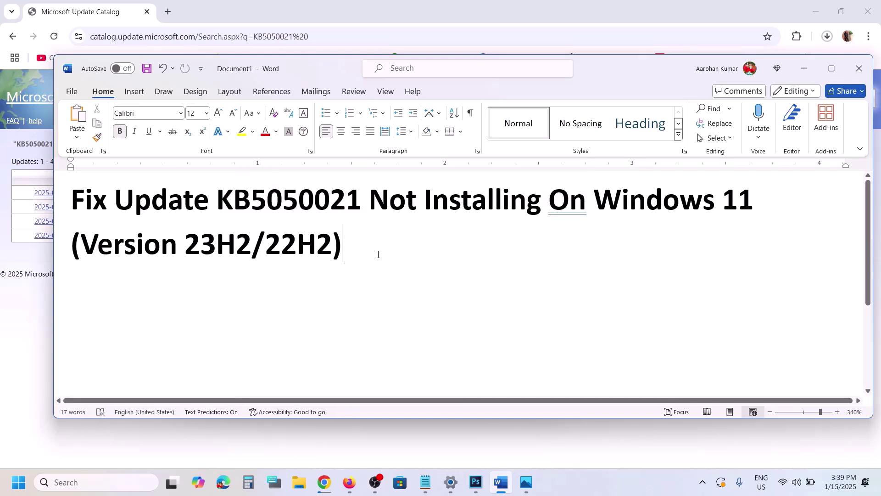